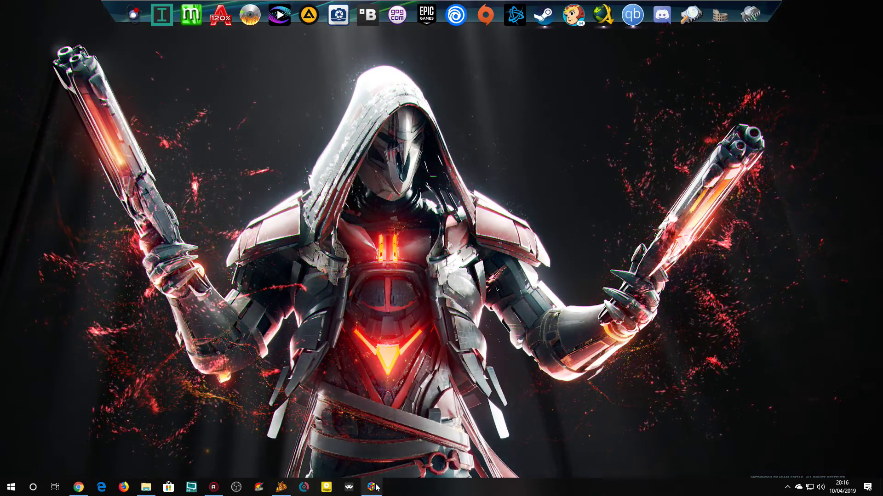
Switch to LaunchBox, showing the MS-DOS platform
{"action": "mouse_move", "coordinate": [372, 487]}
{"action": "left_click", "coordinate": [419, 439]}
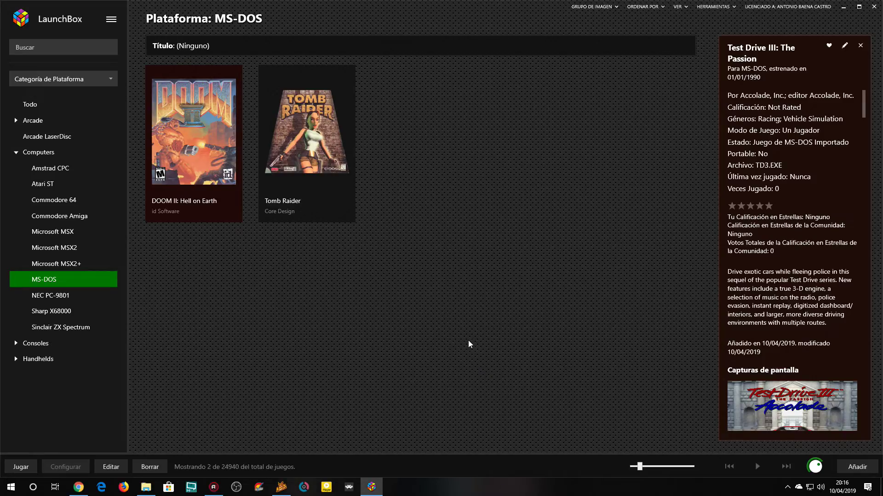
{"action": "left_click", "coordinate": [113, 21]}
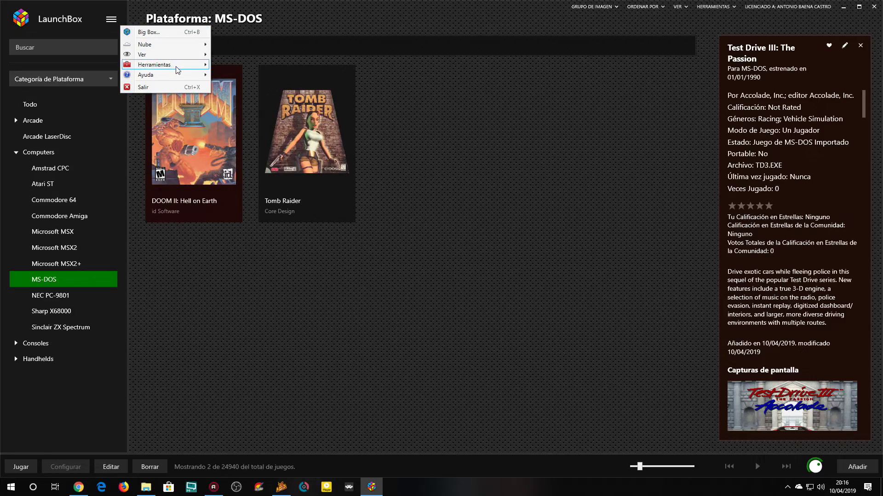
{"action": "left_click", "coordinate": [245, 441]}
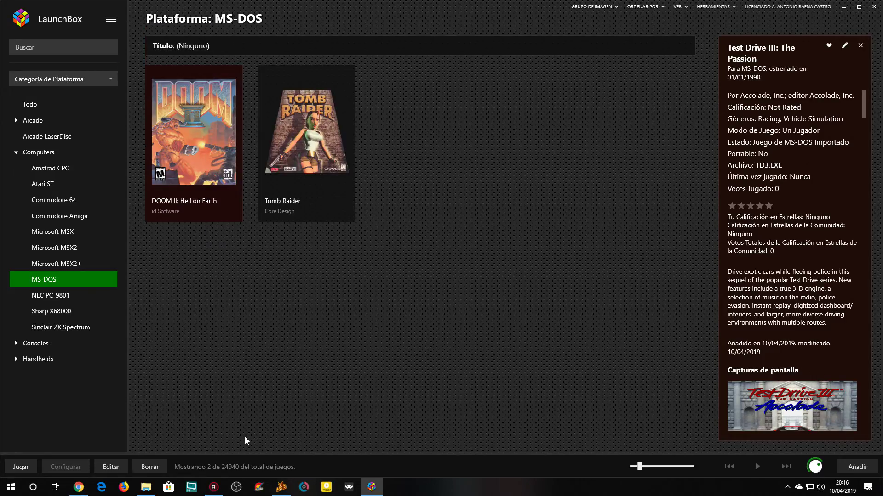
Look over the Test Drive III game files in the TstDriv3 folder in File Explorer, and return to LaunchBox
{"action": "left_click", "coordinate": [150, 492]}
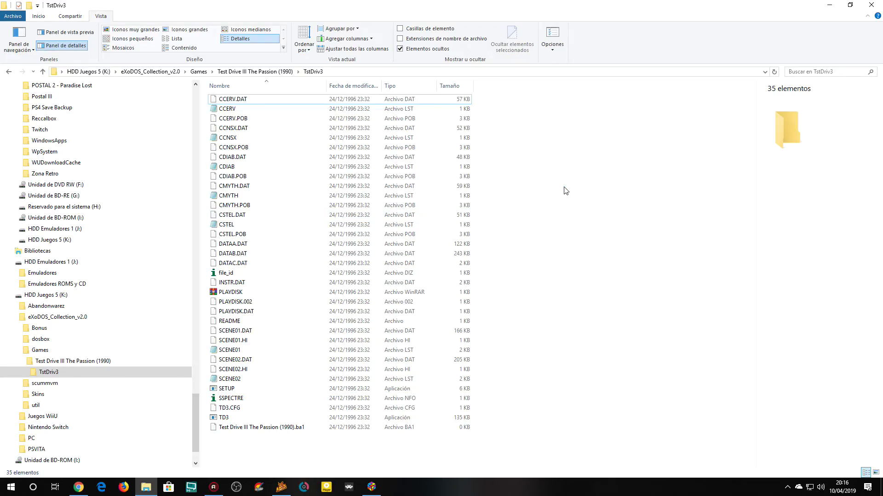
{"action": "left_click_drag", "start_coordinate": [543, 99], "coordinate": [297, 435]}
{"action": "left_click", "coordinate": [599, 324]}
{"action": "left_click", "coordinate": [835, 4]}
Start the import wizard for MS-DOS games and advance to its file selection page
{"action": "right_click", "coordinate": [427, 258]}
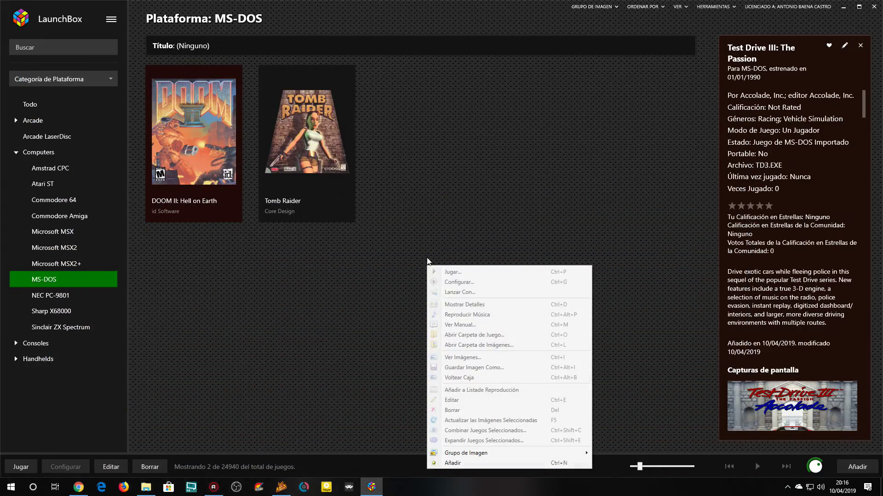
{"action": "left_click", "coordinate": [112, 19]}
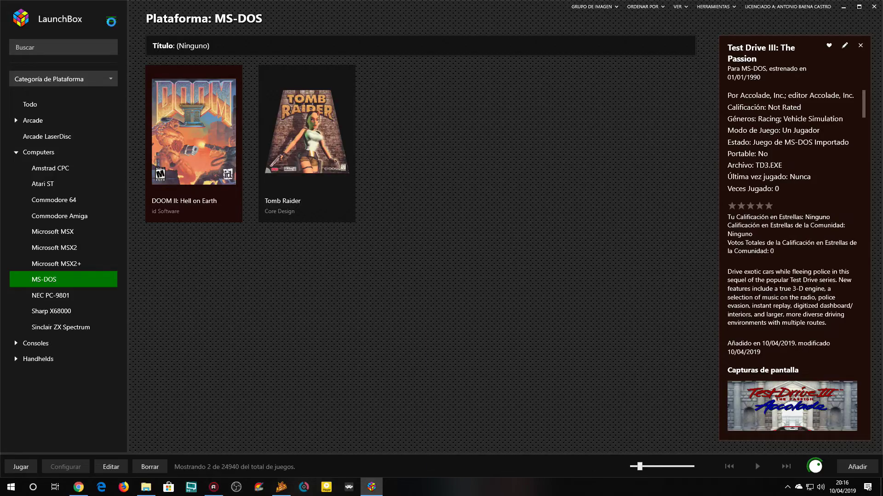
{"action": "left_click", "coordinate": [111, 19]}
{"action": "mouse_move", "coordinate": [166, 68]}
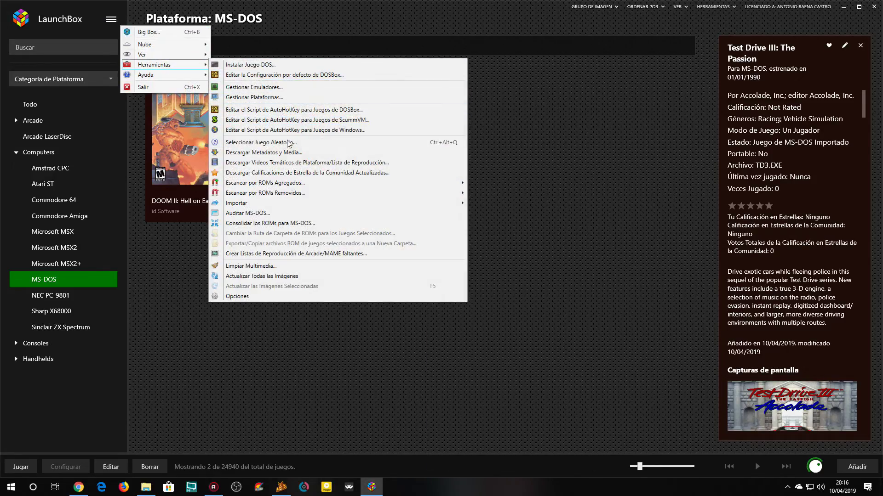
{"action": "mouse_move", "coordinate": [352, 205]}
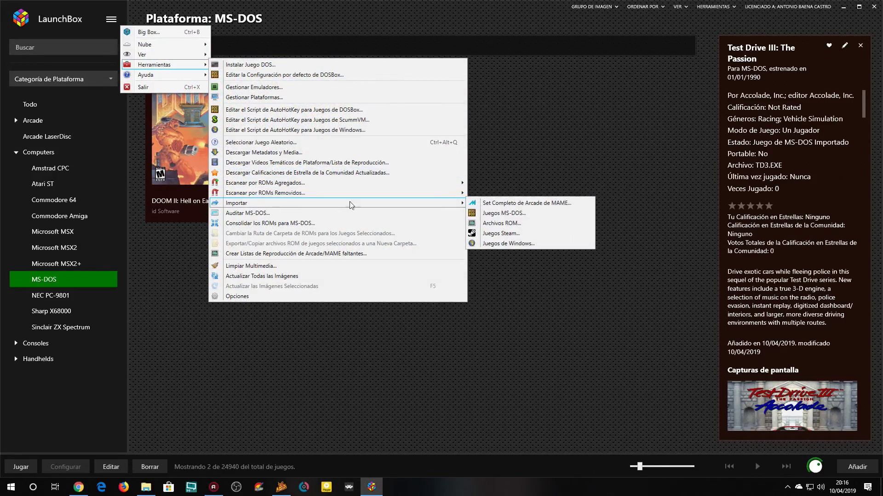
{"action": "left_click", "coordinate": [497, 214]}
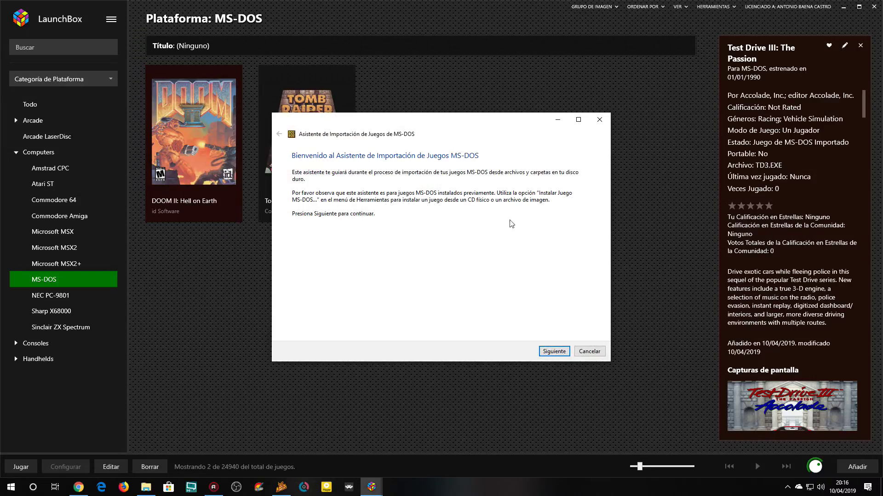
{"action": "left_click", "coordinate": [554, 352]}
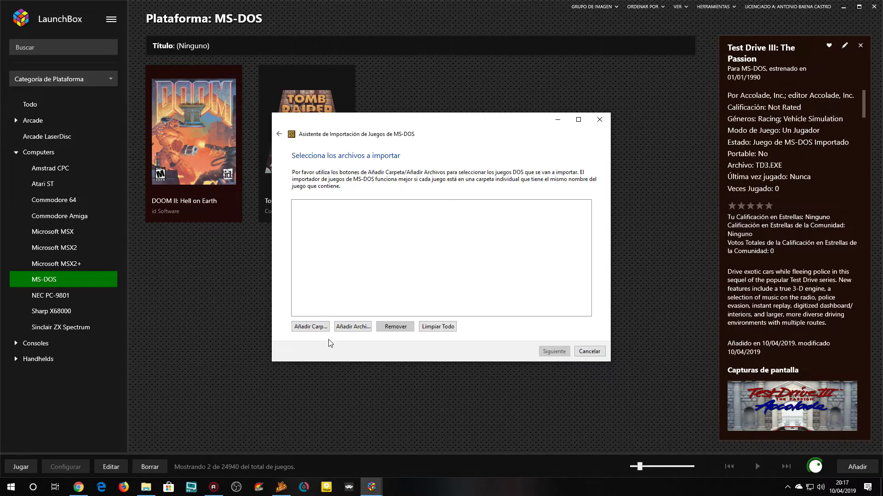
Add the folder K:\eXoDOS_Collection_v2.0\Games\Test Drive III The Passion (1990)\TstDriv3 to the games to import
{"action": "left_click", "coordinate": [310, 327]}
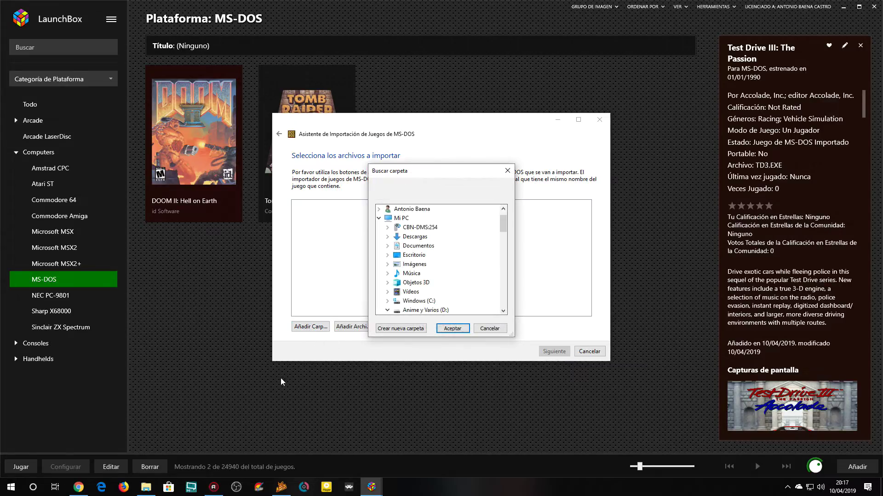
{"action": "left_click_drag", "start_coordinate": [503, 225], "coordinate": [507, 310]}
{"action": "double_click", "coordinate": [432, 265]}
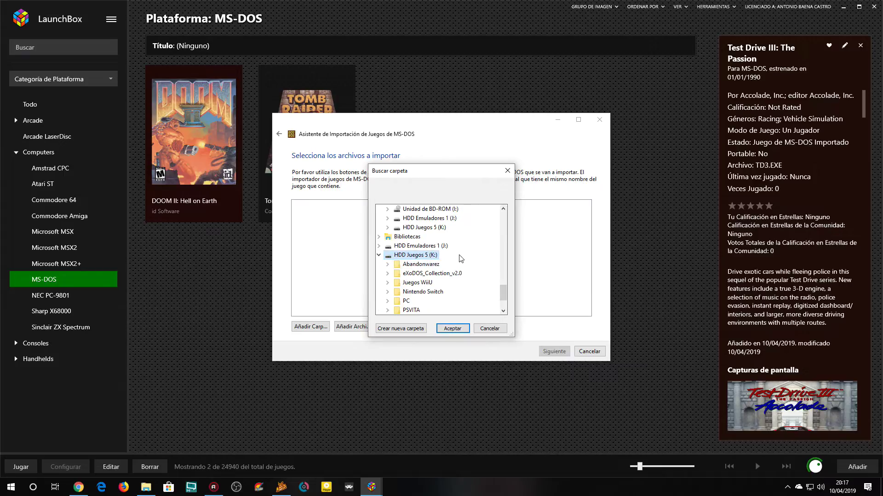
{"action": "double_click", "coordinate": [433, 275]}
{"action": "left_click", "coordinate": [419, 282]}
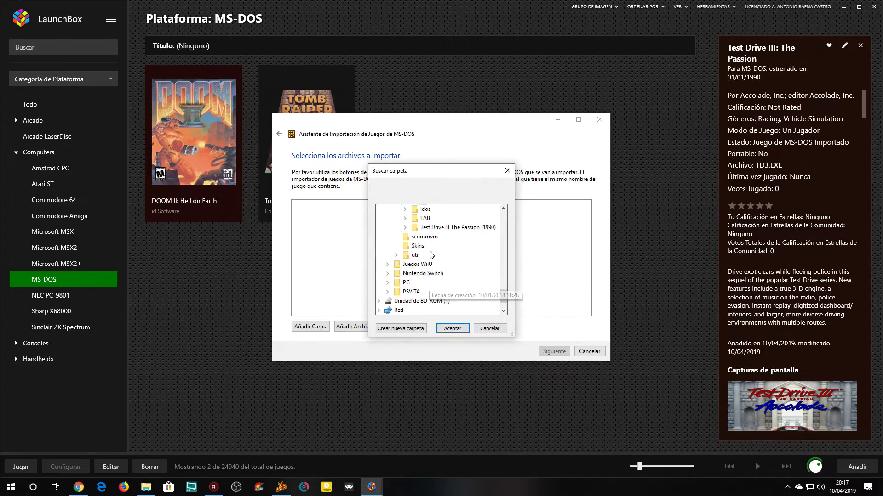
{"action": "left_click", "coordinate": [441, 235]}
{"action": "scroll", "coordinate": [444, 244], "scroll_direction": "down", "scroll_amount": 2}
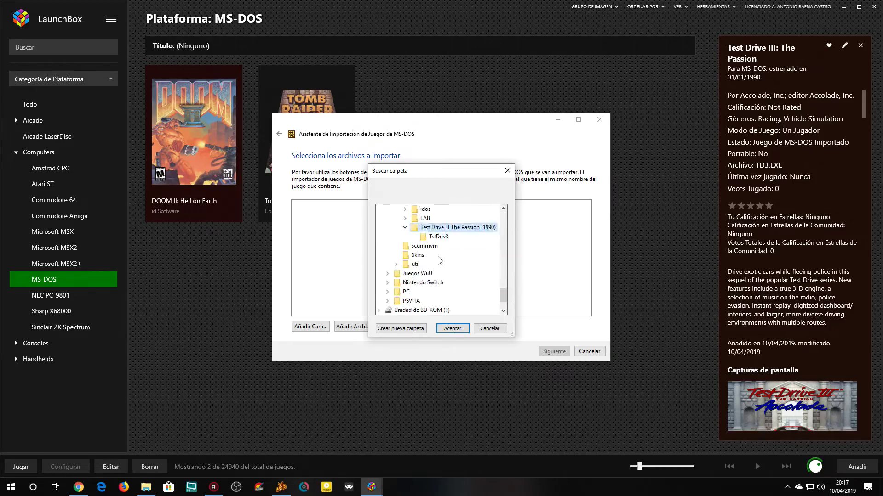
{"action": "left_click", "coordinate": [438, 255]}
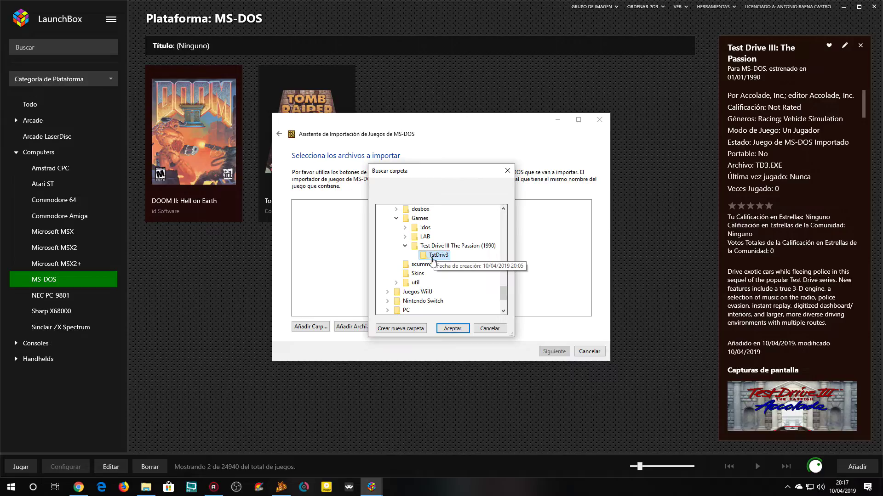
{"action": "left_click", "coordinate": [451, 329]}
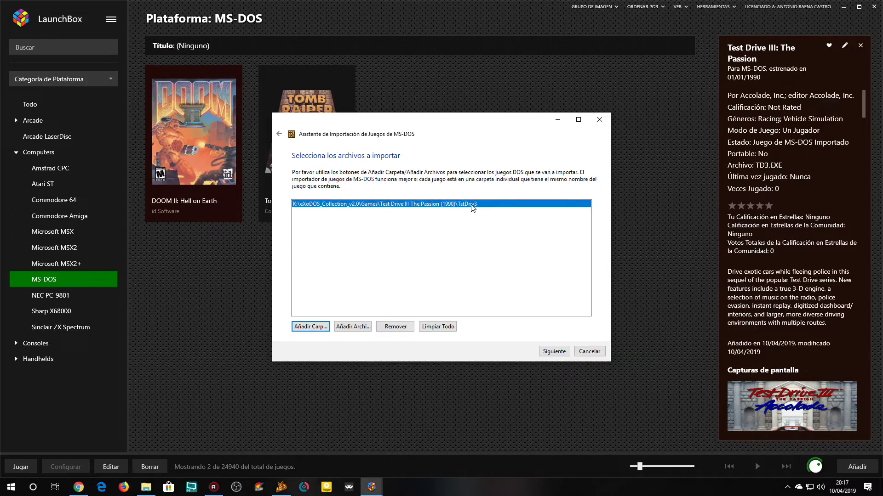
Choose to use the files in their current location, accept the default metadata and custom options, and advance to the ready-to-import list
{"action": "left_click", "coordinate": [552, 354]}
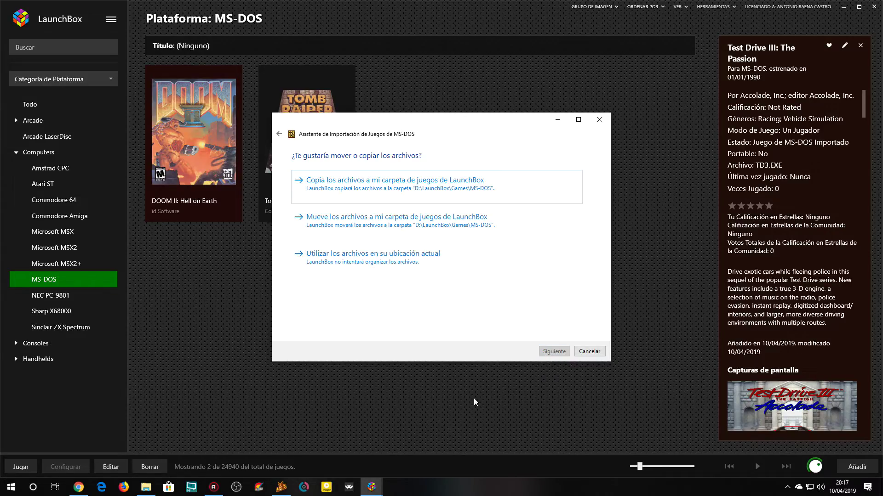
{"action": "left_click", "coordinate": [356, 260]}
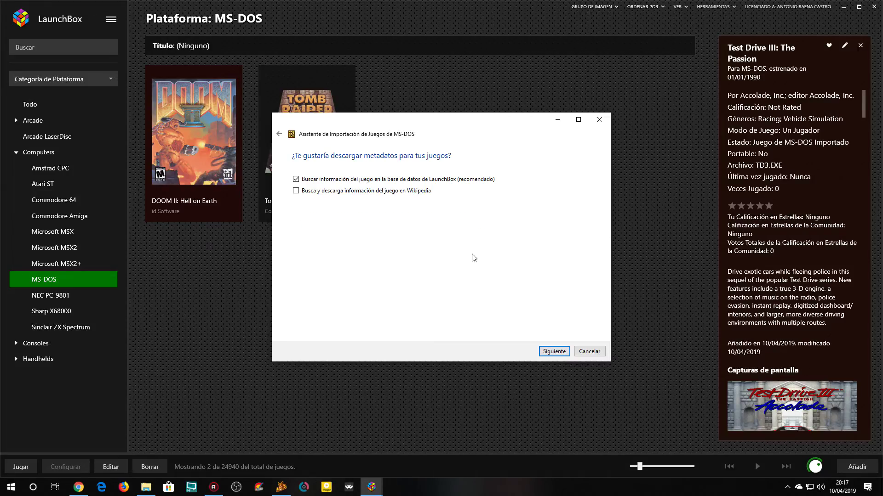
{"action": "left_click", "coordinate": [551, 350]}
{"action": "left_click", "coordinate": [554, 352]}
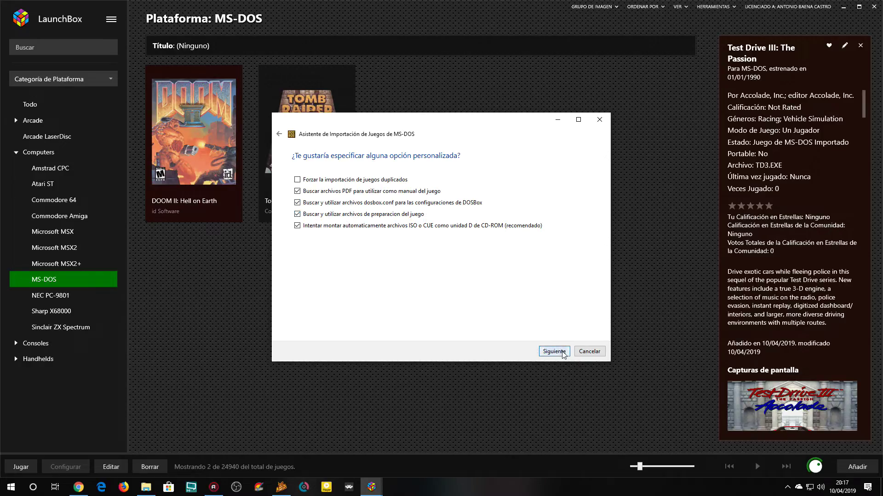
{"action": "left_click", "coordinate": [547, 354]}
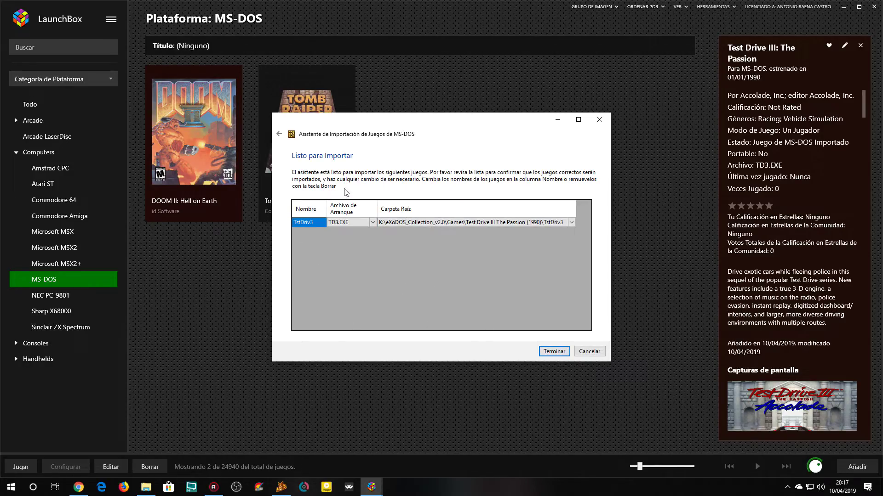
Go back to review the import wizard's custom options and return to the ready-to-import list
{"action": "left_click", "coordinate": [279, 134]}
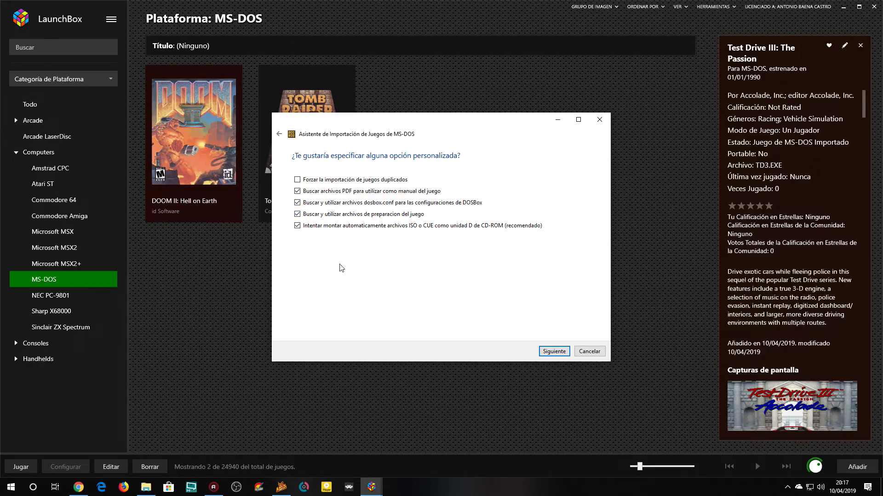
{"action": "left_click", "coordinate": [553, 351]}
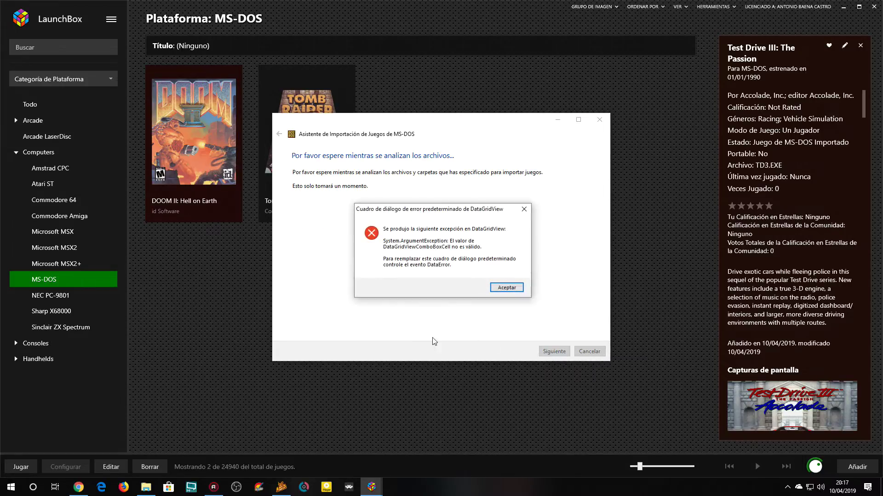
{"action": "left_click", "coordinate": [507, 288]}
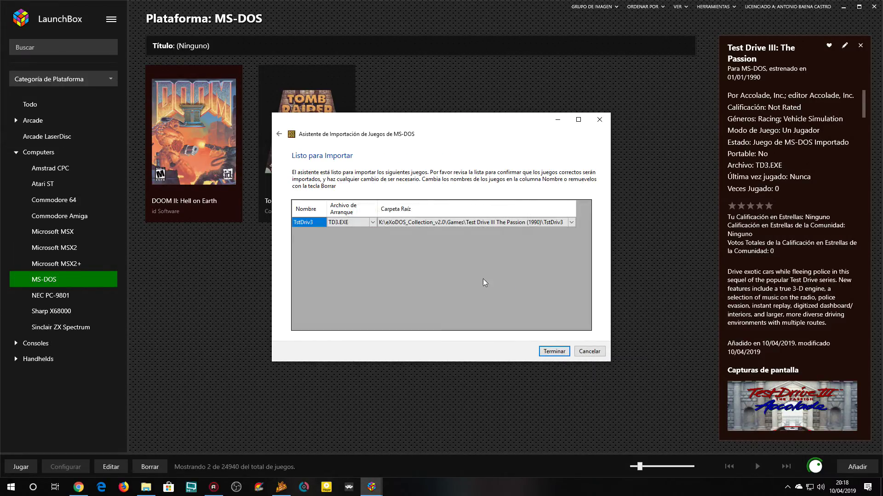
{"action": "left_click", "coordinate": [279, 134]}
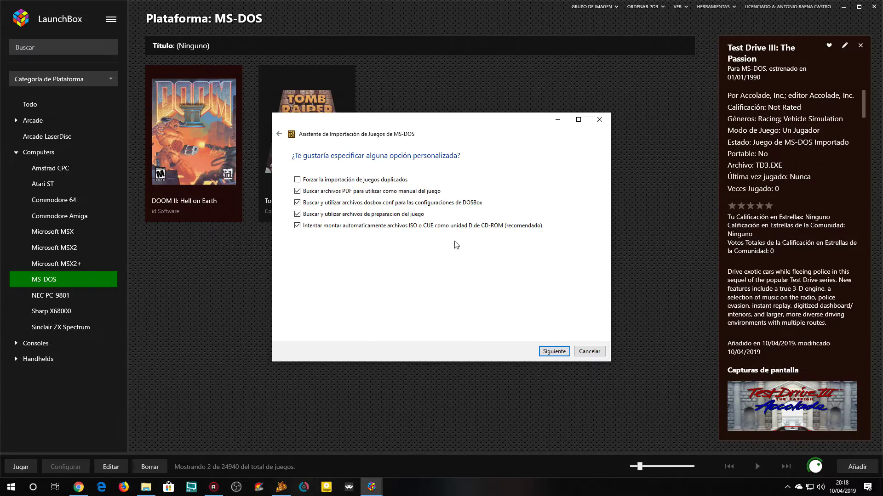
{"action": "left_click", "coordinate": [554, 352]}
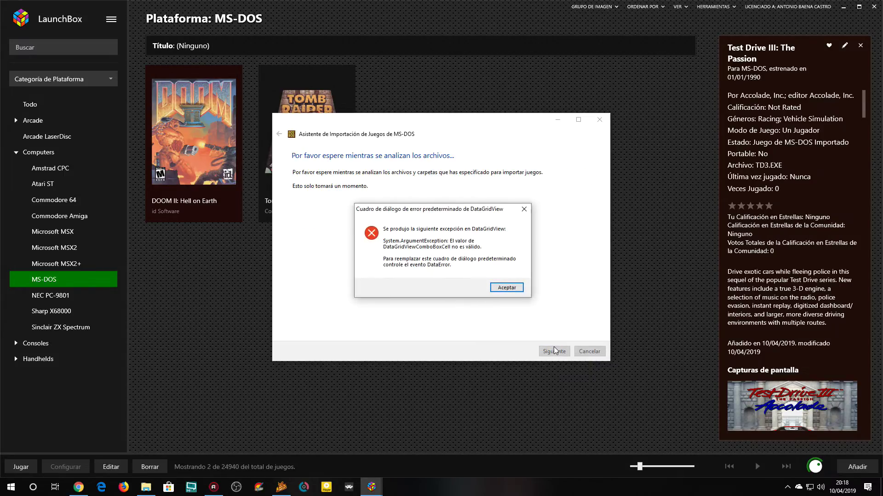
{"action": "left_click", "coordinate": [506, 288]}
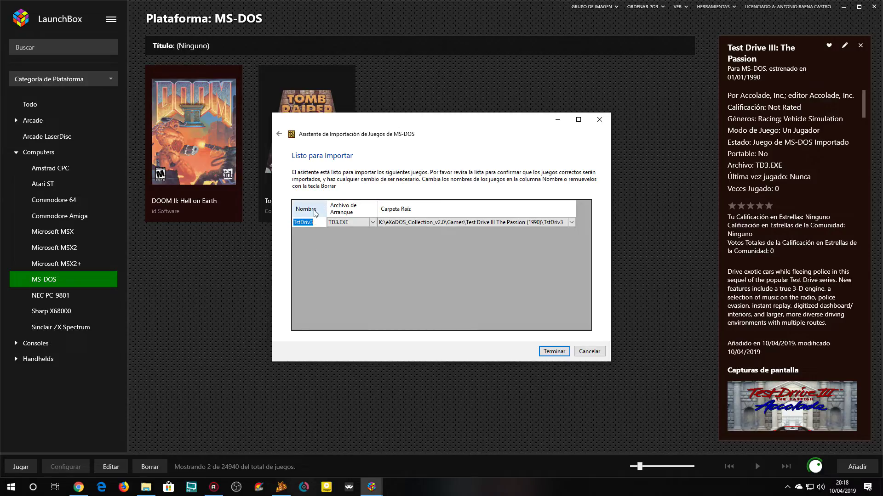
Choose TD3.EXE as the startup file for TstDriv3 and finish the import
{"action": "left_click", "coordinate": [365, 223]}
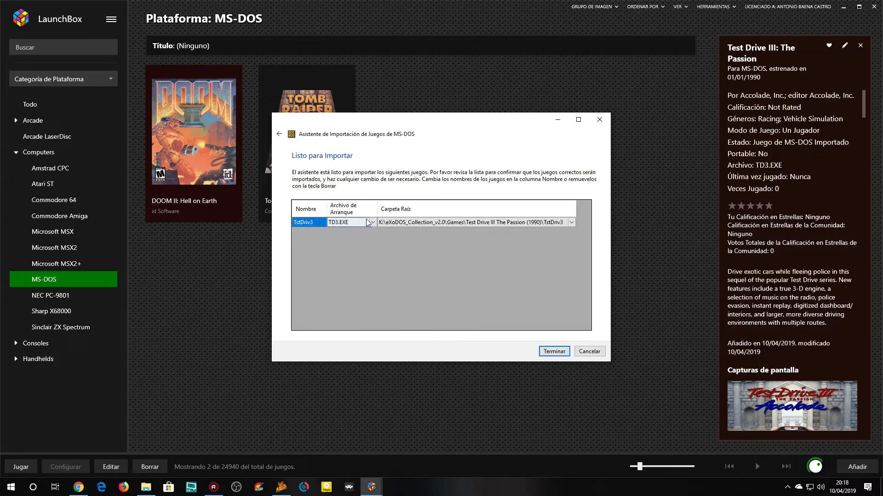
{"action": "left_click", "coordinate": [373, 223]}
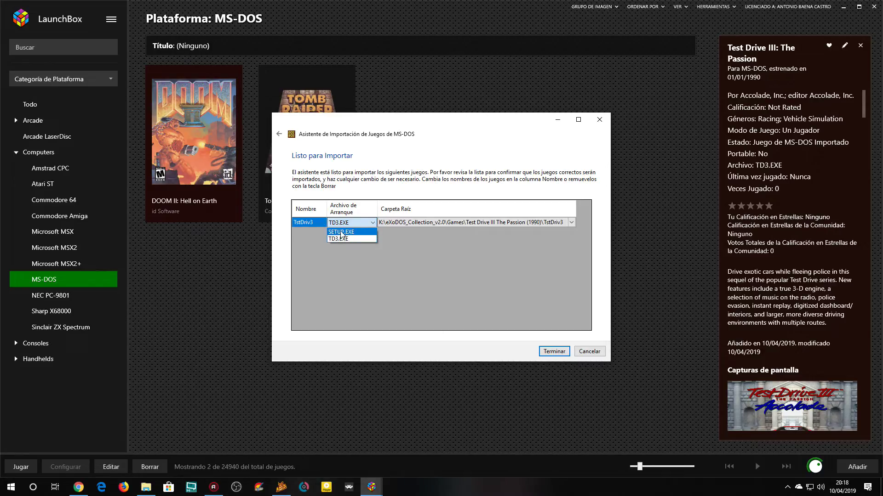
{"action": "left_click", "coordinate": [340, 240]}
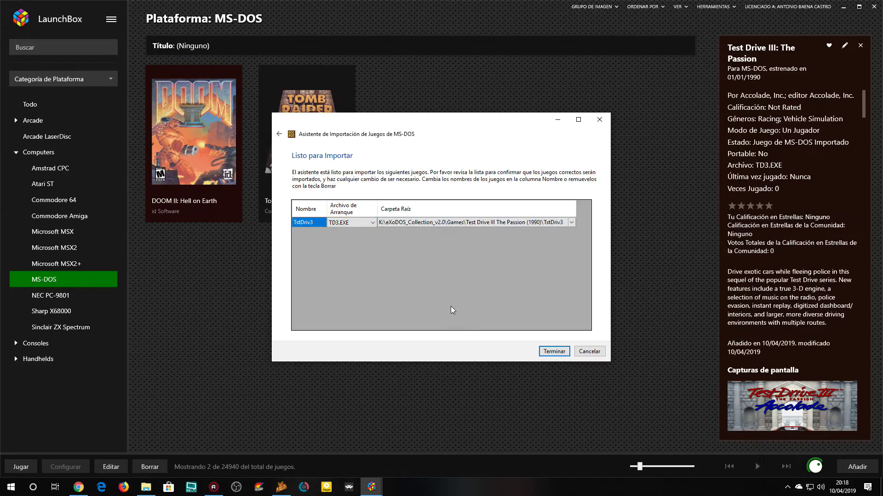
{"action": "left_click", "coordinate": [554, 351]}
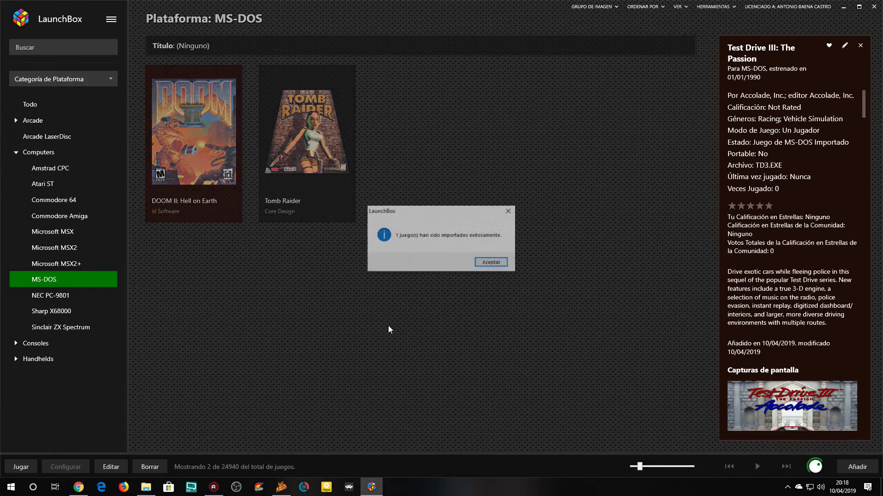
{"action": "left_click", "coordinate": [491, 263]}
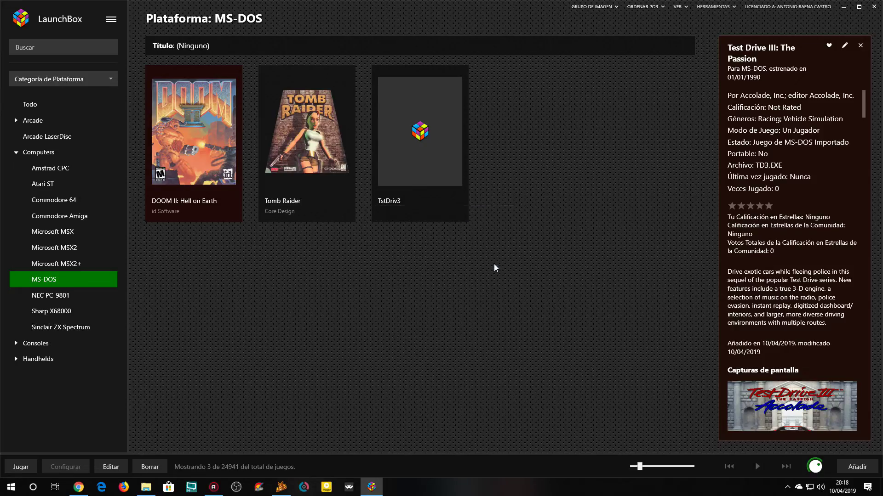
Select the imported TstDriv3 game and open the default DOSBox configuration for editing
{"action": "left_click", "coordinate": [382, 203]}
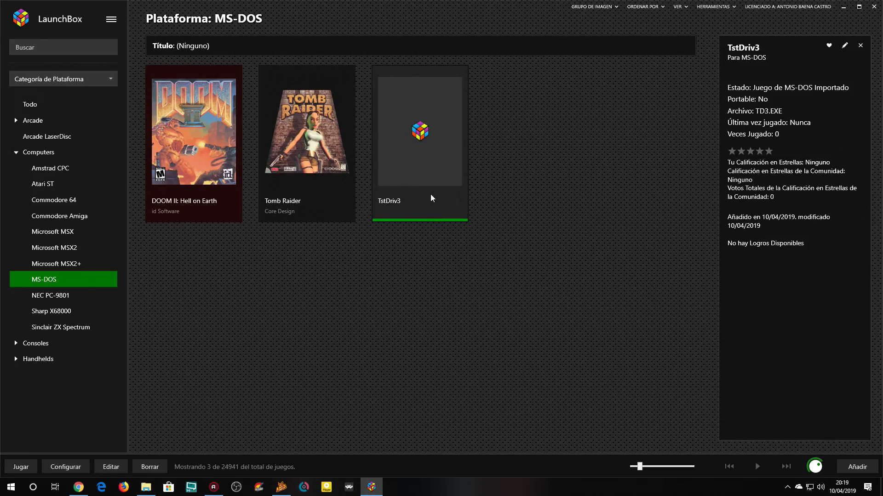
{"action": "right_click", "coordinate": [417, 170]}
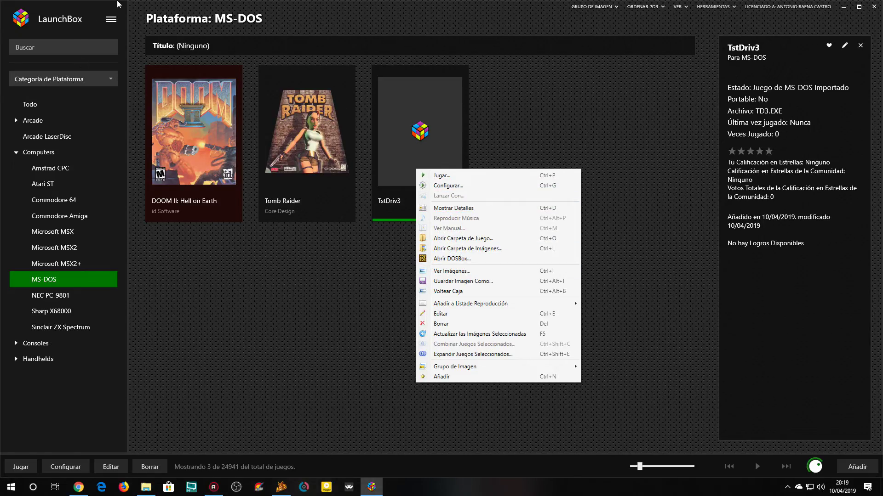
{"action": "left_click", "coordinate": [111, 19]}
{"action": "left_click", "coordinate": [111, 19]}
{"action": "mouse_move", "coordinate": [165, 69]}
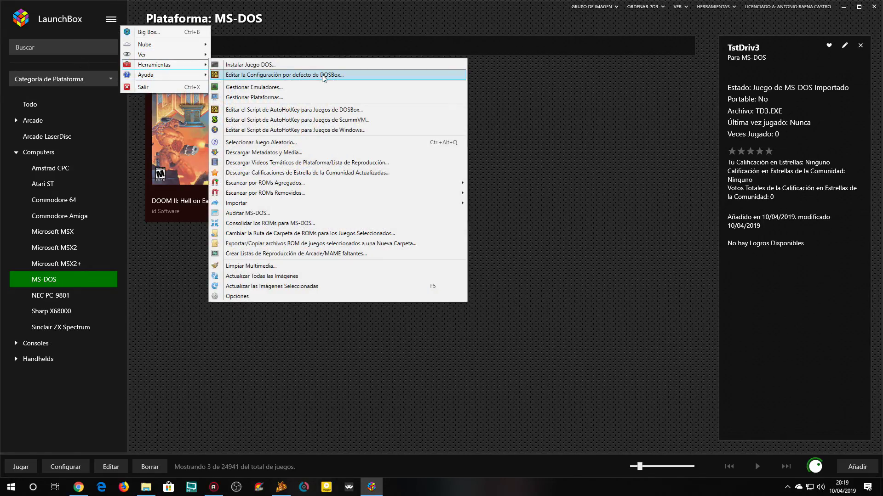
{"action": "left_click", "coordinate": [245, 75]}
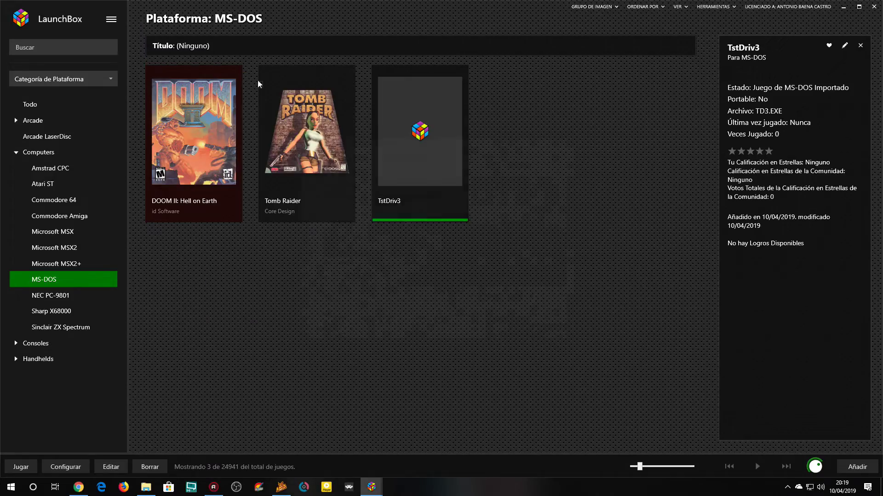
Review the input, audio, system and DOS settings of the default DOSBox configuration and close it without changes
{"action": "left_click", "coordinate": [358, 156]}
{"action": "left_click", "coordinate": [378, 156]}
{"action": "left_click", "coordinate": [399, 156]}
{"action": "left_click", "coordinate": [419, 156]}
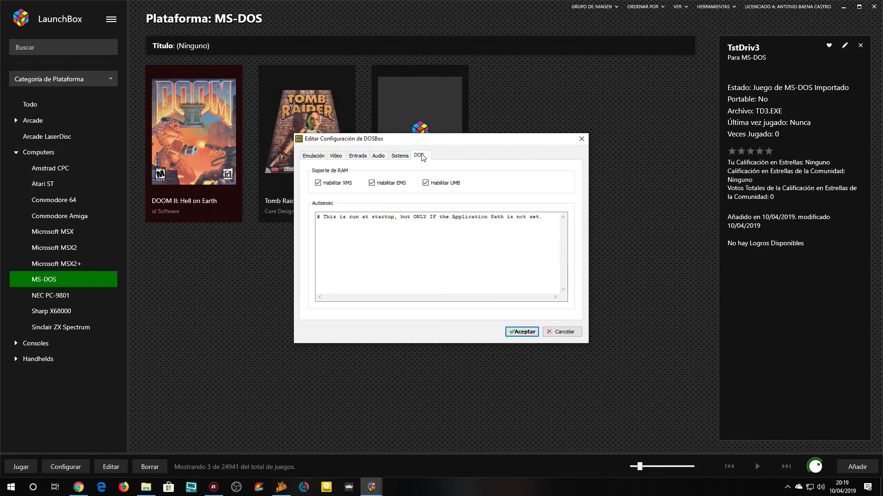
{"action": "left_click", "coordinate": [582, 138]}
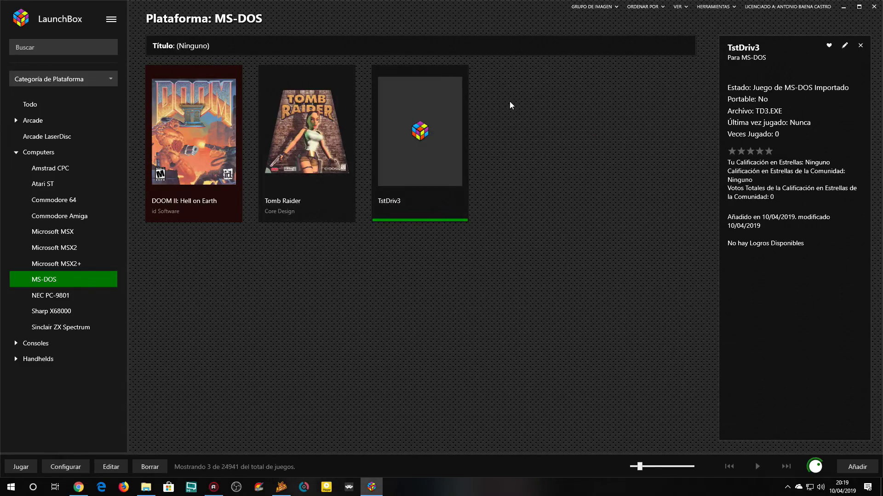
Edit TstDriv3, search metadata for the title "Test drive 3" and apply the LaunchBox DB entry Test Drive III: The Passion (MS-DOS)
{"action": "right_click", "coordinate": [450, 134]}
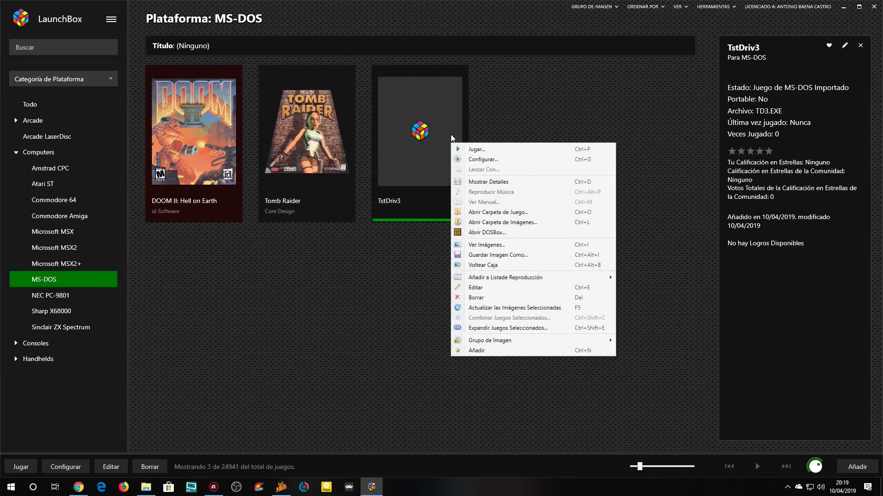
{"action": "left_click", "coordinate": [580, 103]}
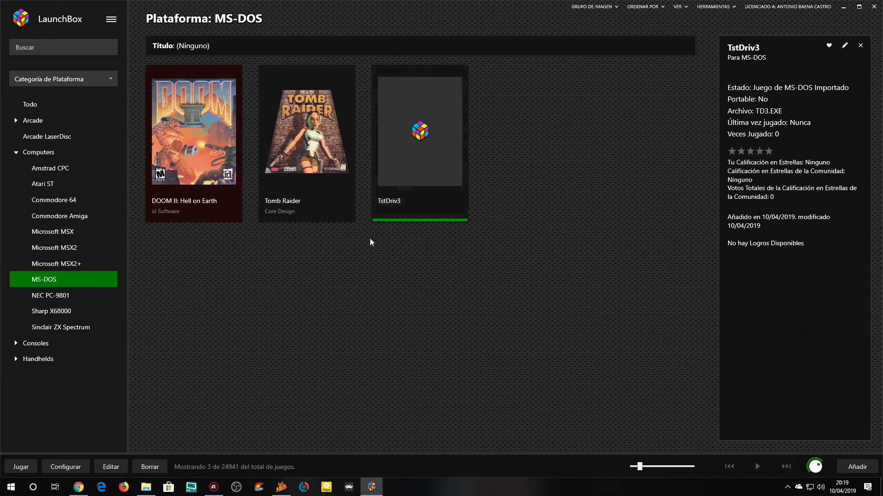
{"action": "right_click", "coordinate": [429, 173]}
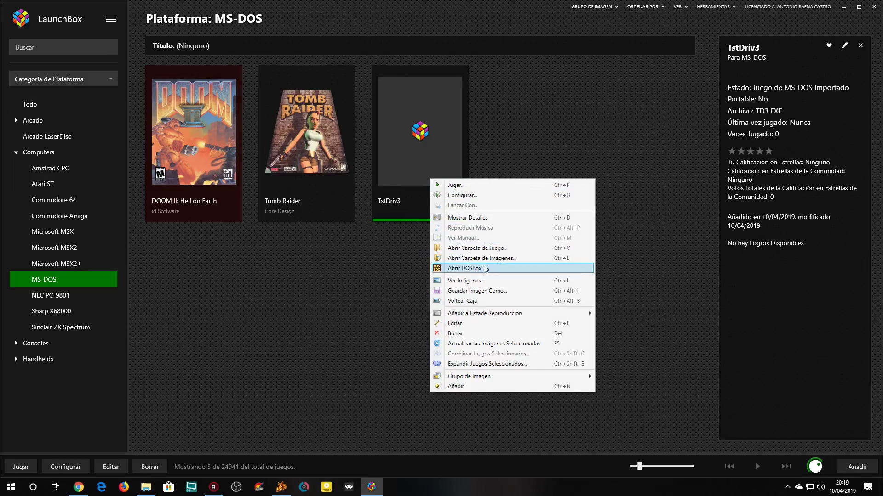
{"action": "left_click", "coordinate": [462, 322]}
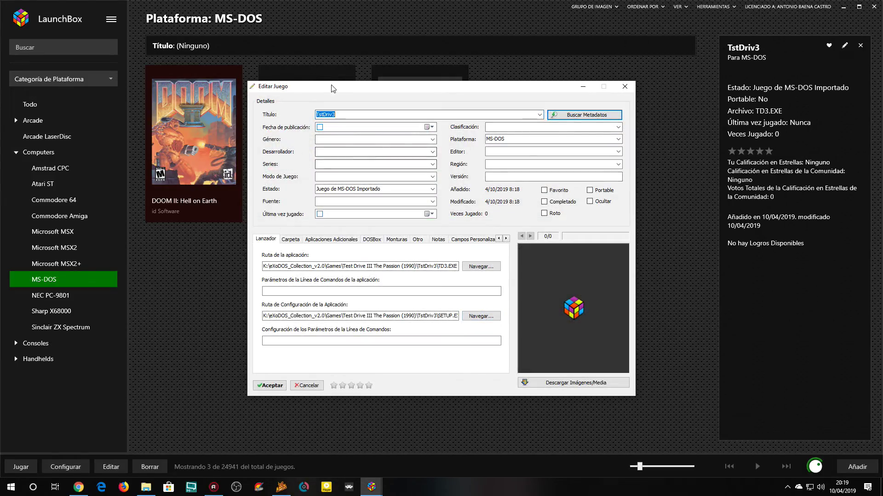
{"action": "type", "text": "T"}
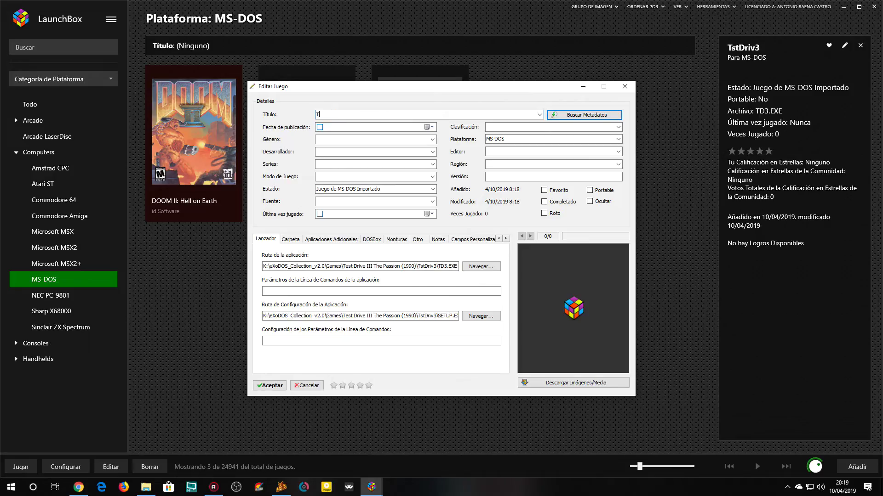
{"action": "type", "text": "est drive 3"}
{"action": "left_click", "coordinate": [558, 118]}
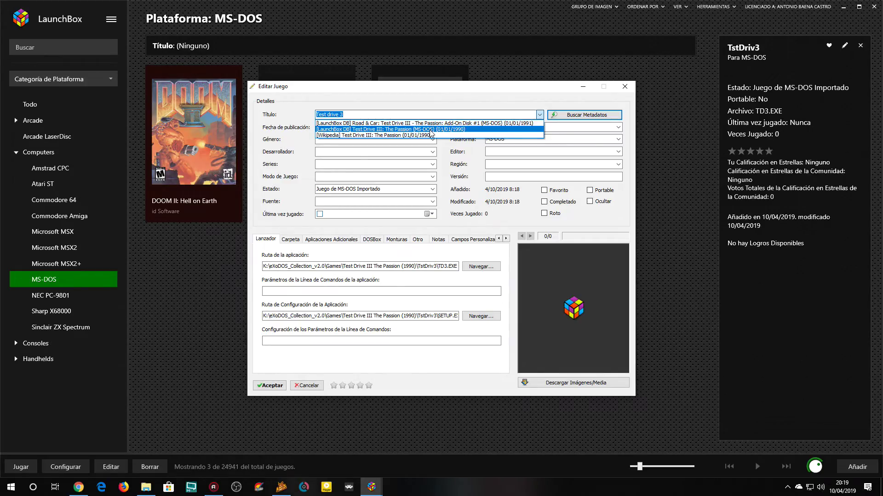
{"action": "left_click", "coordinate": [430, 133]}
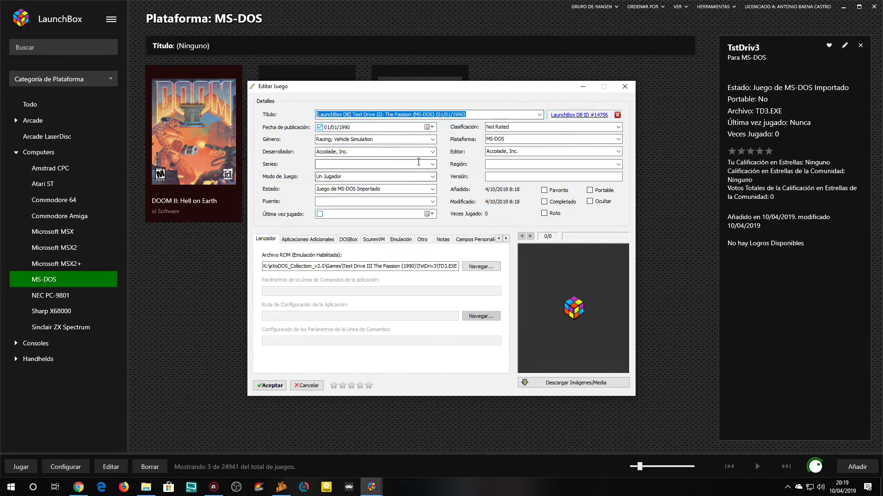
Download the offered images and media for the game and inspect the file path ending in TD3.EXE
{"action": "left_click", "coordinate": [566, 387]}
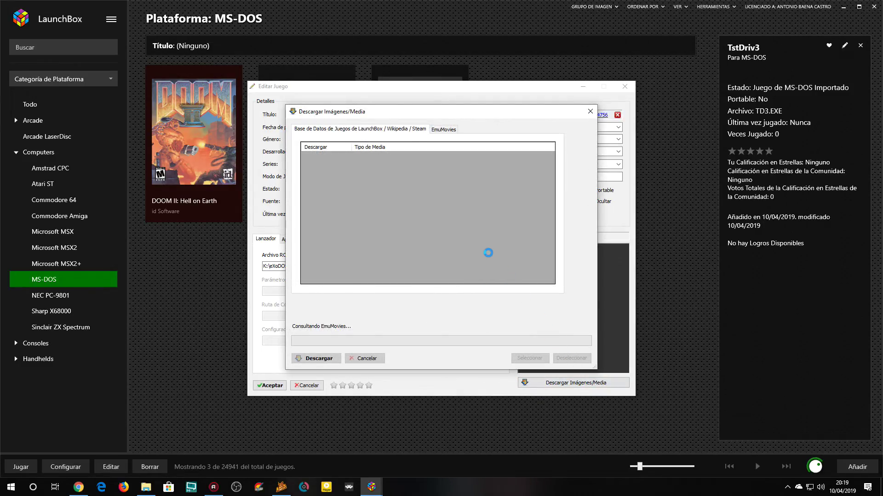
{"action": "left_click", "coordinate": [319, 359]}
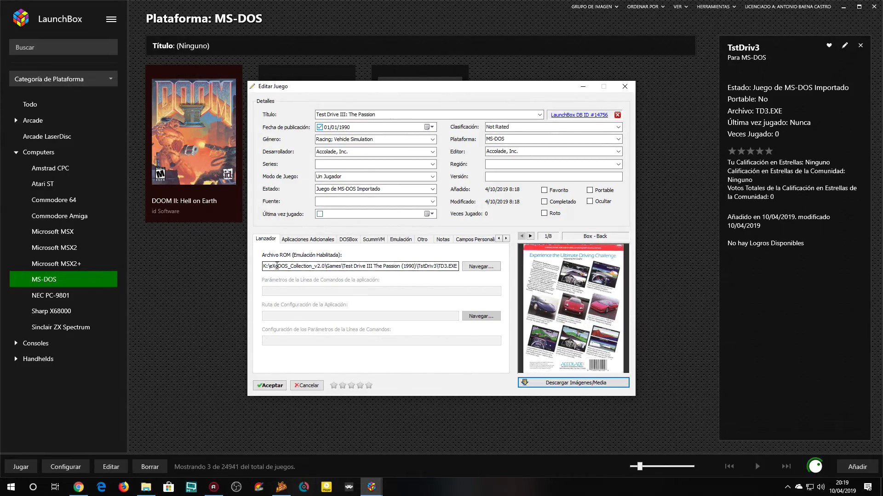
{"action": "left_click_drag", "start_coordinate": [340, 266], "coordinate": [448, 265]}
{"action": "left_click", "coordinate": [440, 266]}
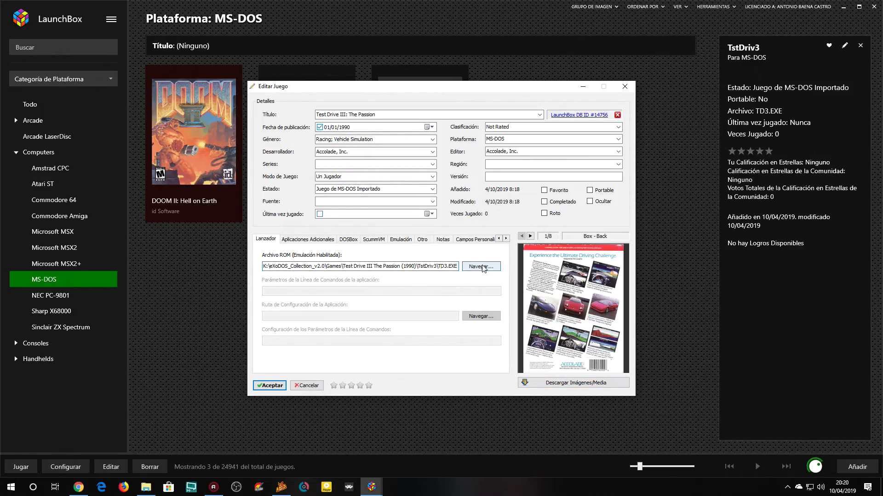
{"action": "left_click_drag", "start_coordinate": [440, 267], "coordinate": [452, 266]}
{"action": "left_click", "coordinate": [437, 266]}
{"action": "double_click", "coordinate": [439, 266]}
{"action": "left_click", "coordinate": [438, 268]}
Add an additional application named Setup that runs SETUP from the TstDriv3 folder with DOSBox, and save the game
{"action": "left_click", "coordinate": [308, 239]}
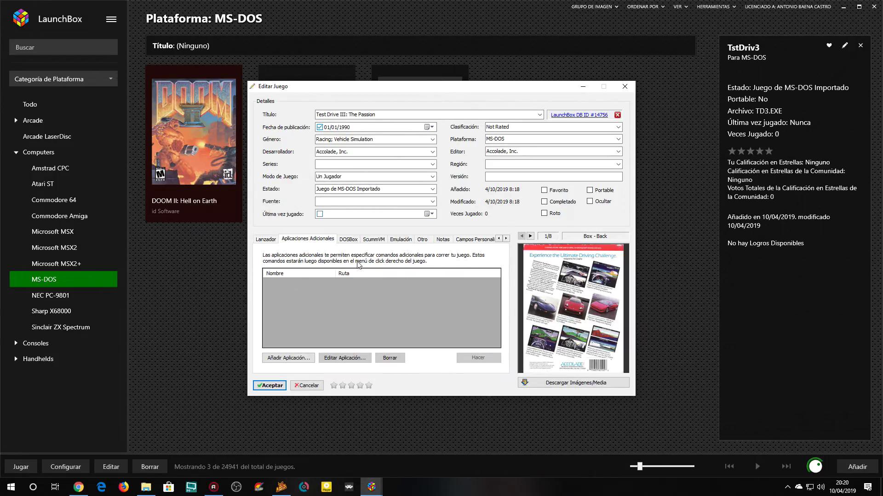
{"action": "left_click", "coordinate": [282, 361]}
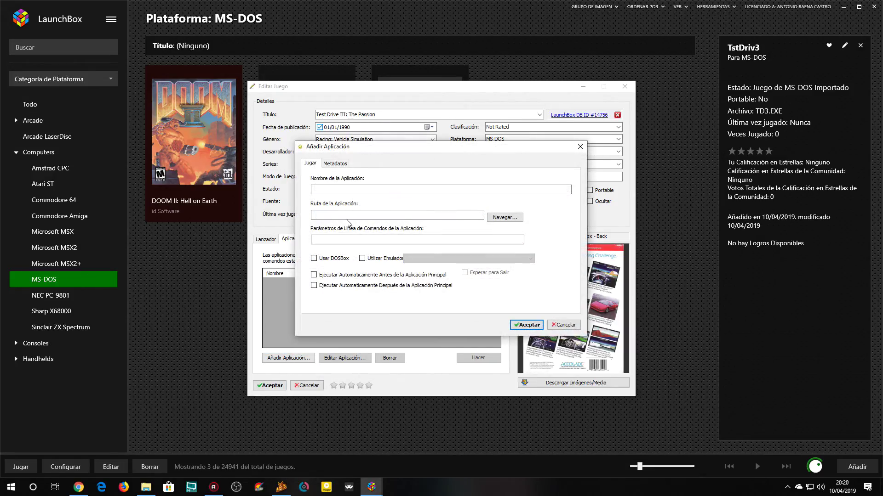
{"action": "left_click", "coordinate": [328, 188]}
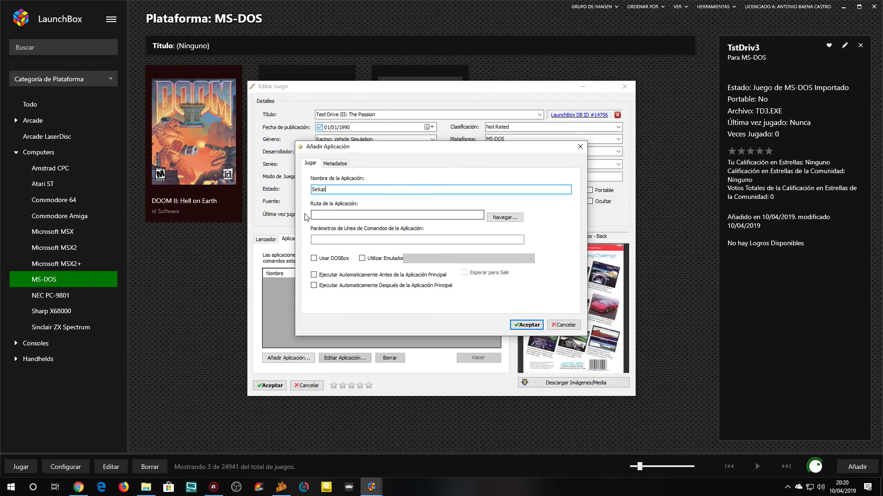
{"action": "left_click", "coordinate": [504, 217]}
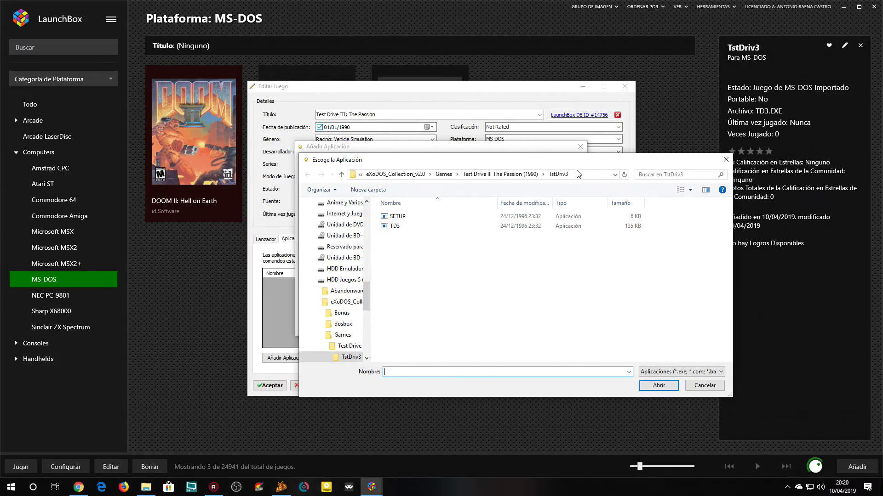
{"action": "double_click", "coordinate": [398, 217]}
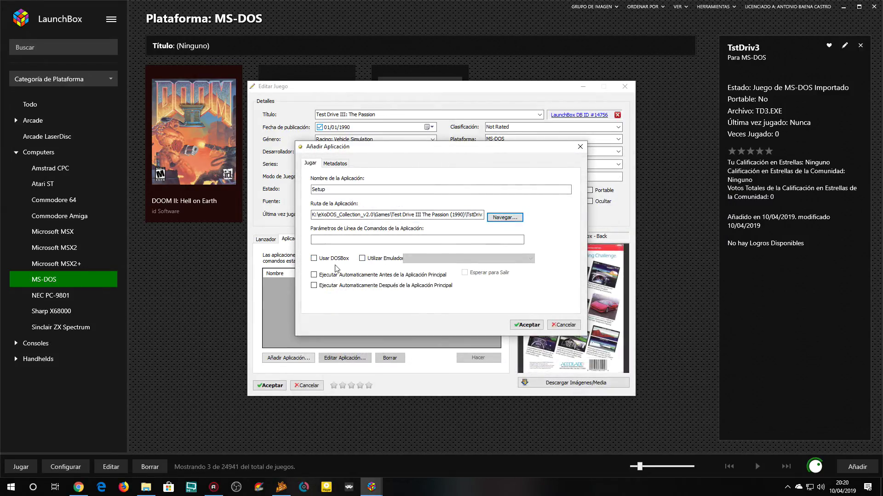
{"action": "left_click", "coordinate": [314, 258]}
{"action": "left_click", "coordinate": [314, 258]}
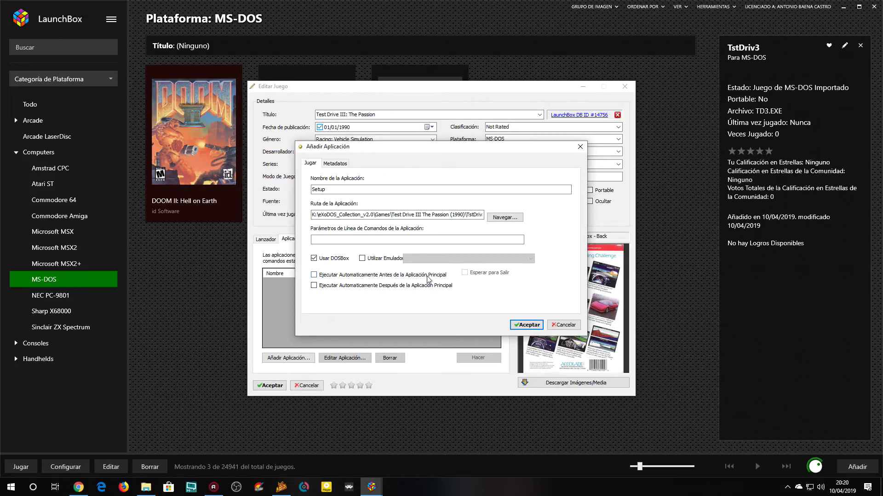
{"action": "left_click", "coordinate": [529, 326]}
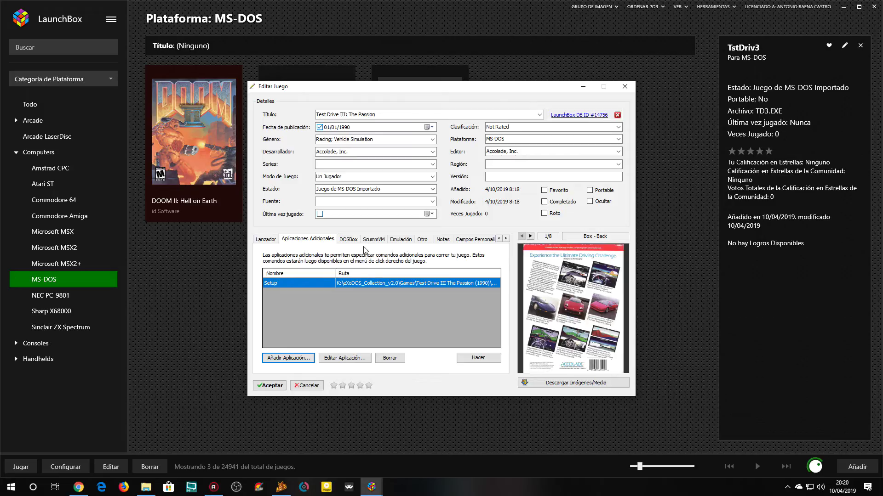
{"action": "left_click", "coordinate": [268, 386]}
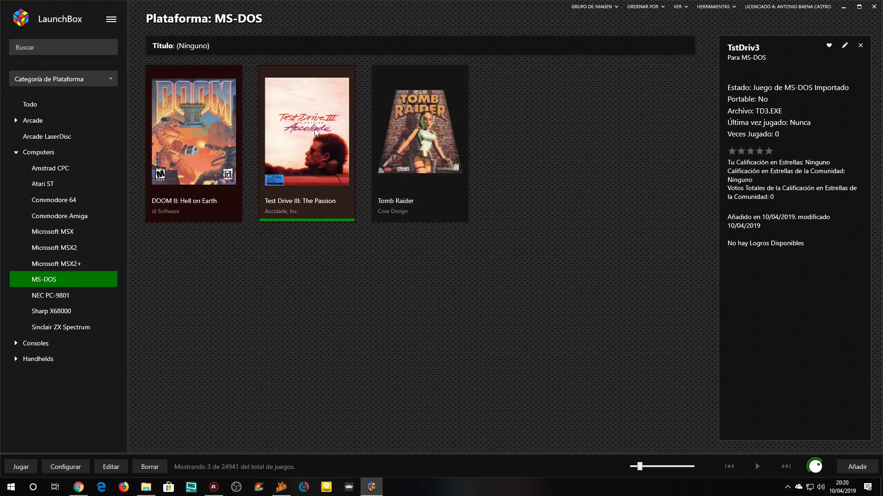
Switch Test Drive III: The Passion from using an emulator to using DOSBox with the default configuration, and save the game
{"action": "right_click", "coordinate": [301, 158]}
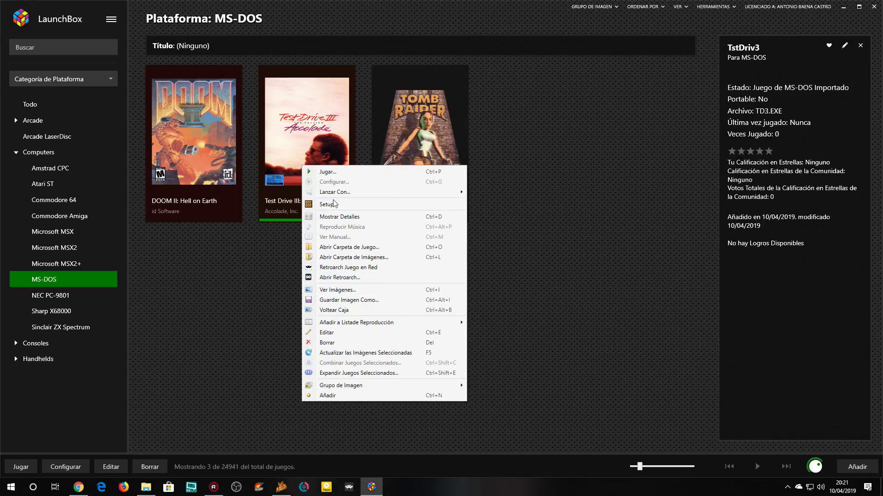
{"action": "right_click", "coordinate": [313, 120]}
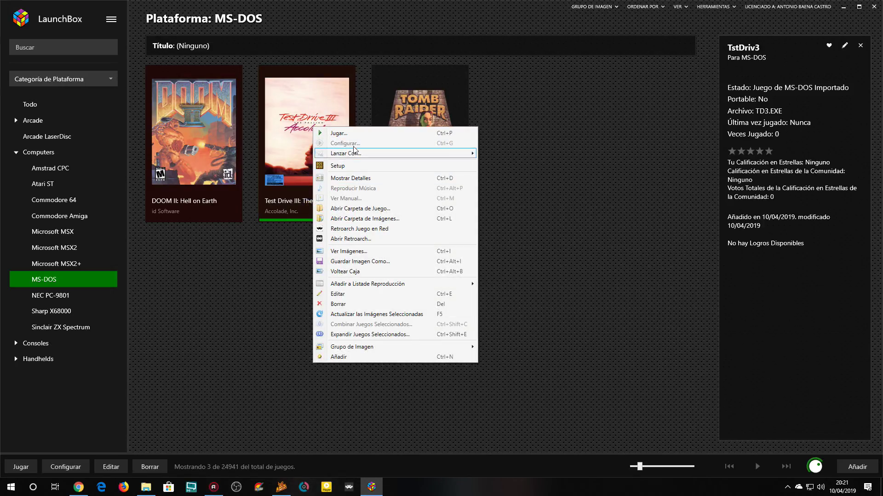
{"action": "left_click", "coordinate": [335, 294]}
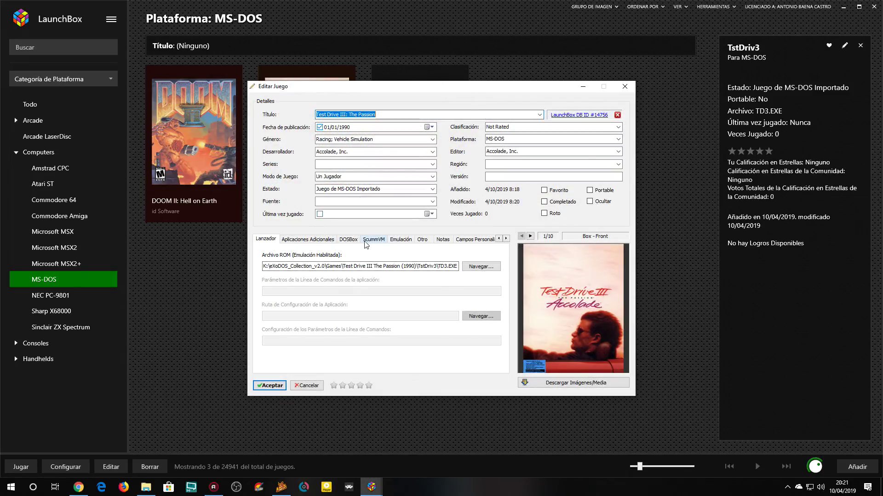
{"action": "left_click", "coordinate": [351, 240]}
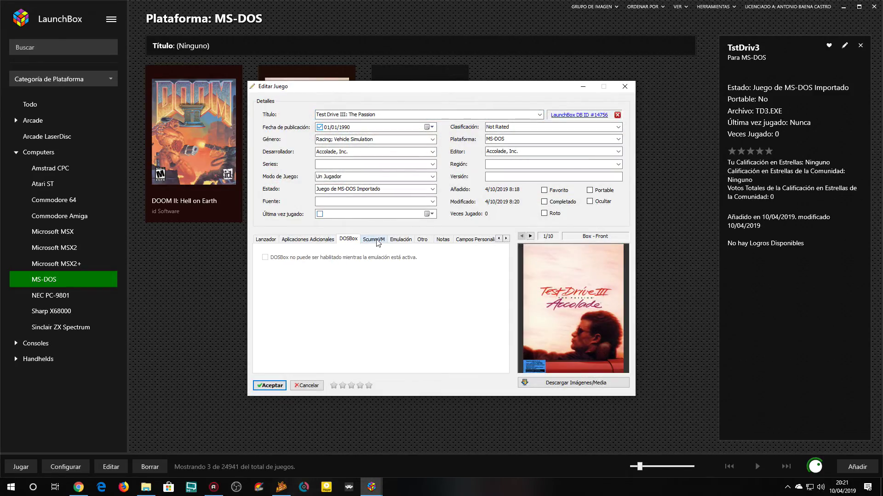
{"action": "left_click", "coordinate": [401, 239]}
{"action": "left_click", "coordinate": [273, 259]}
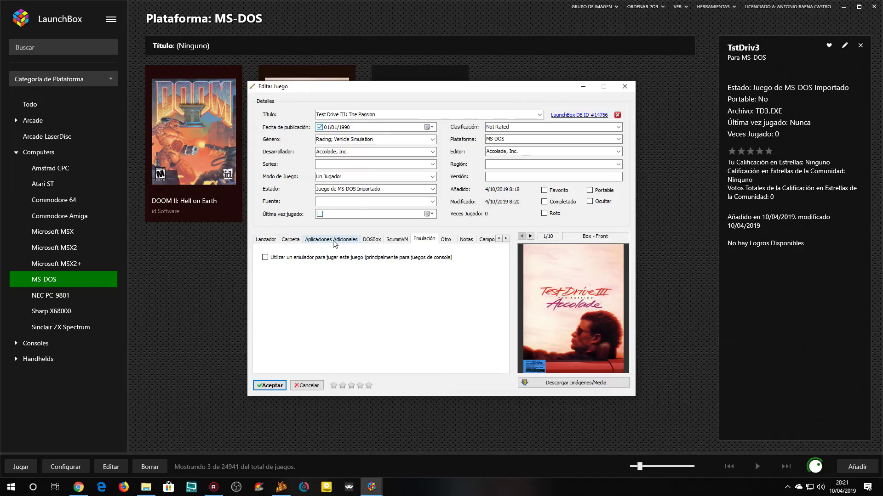
{"action": "left_click", "coordinate": [371, 239]}
{"action": "left_click", "coordinate": [271, 259]}
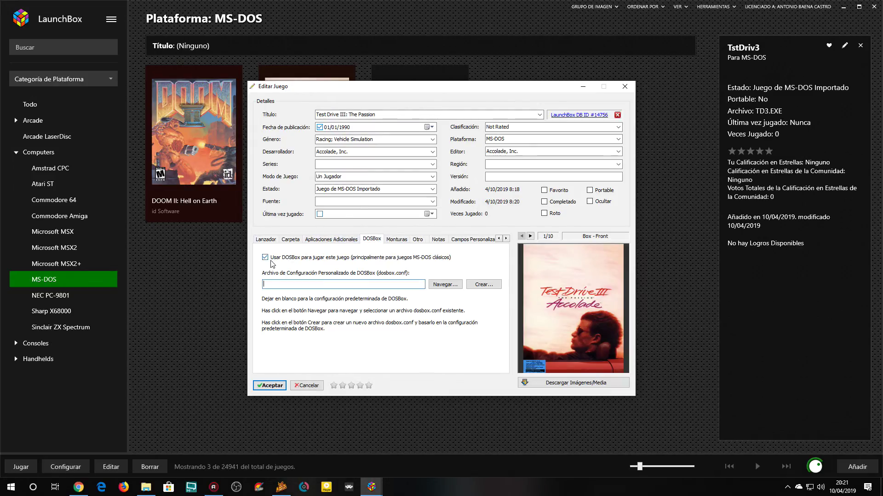
{"action": "left_click", "coordinate": [269, 386]}
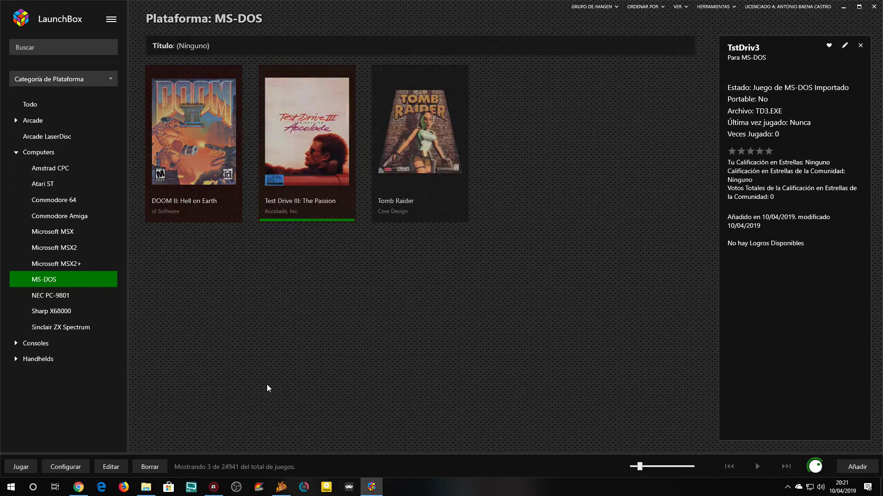
Check the game's available actions, reopen Test Drive III: The Passion for editing and turn off its use of DOSBox
{"action": "right_click", "coordinate": [314, 130]}
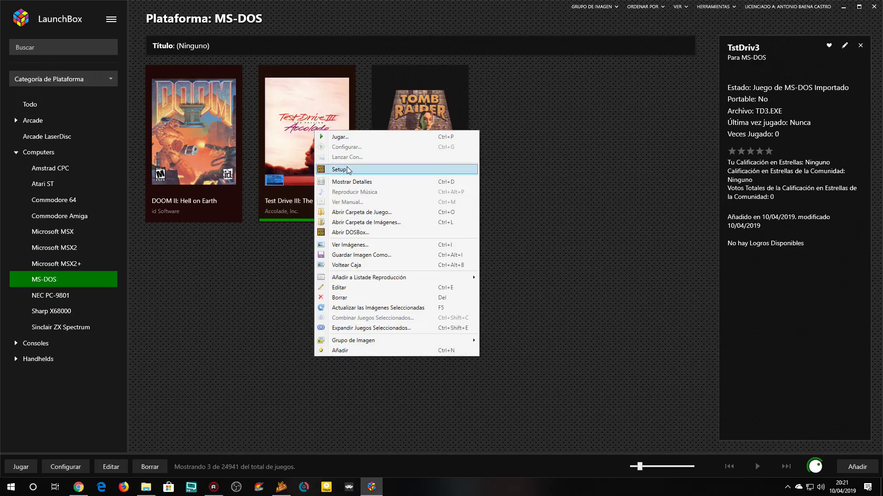
{"action": "left_click", "coordinate": [271, 298]}
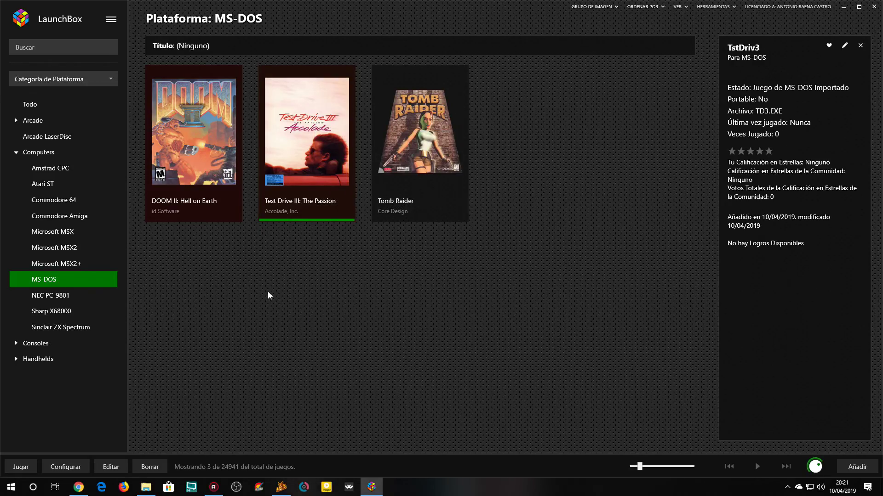
{"action": "right_click", "coordinate": [312, 161]}
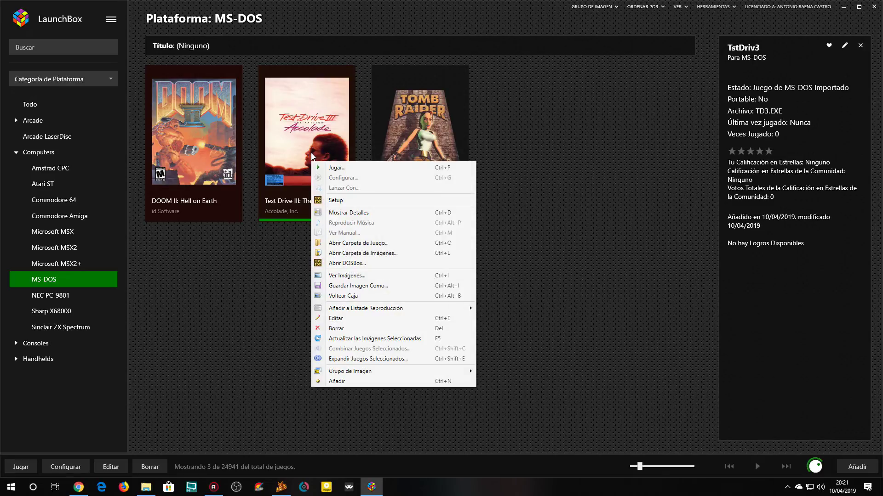
{"action": "left_click", "coordinate": [338, 318]}
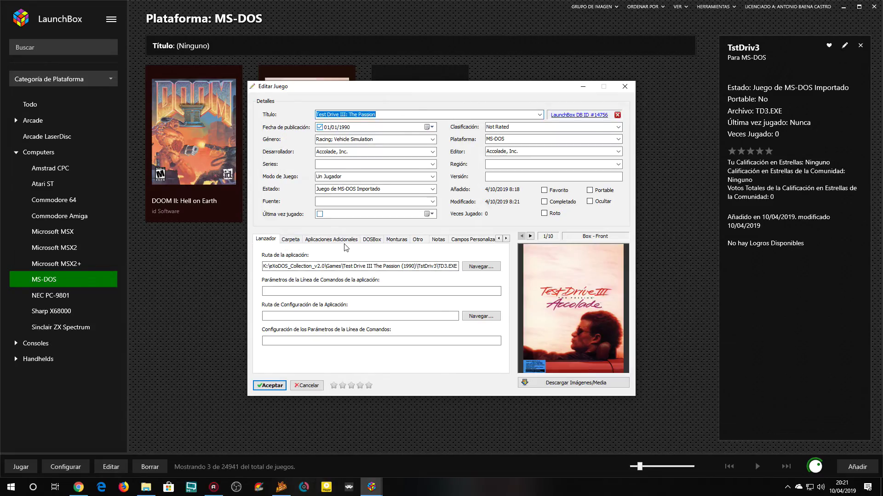
{"action": "left_click", "coordinate": [364, 240]}
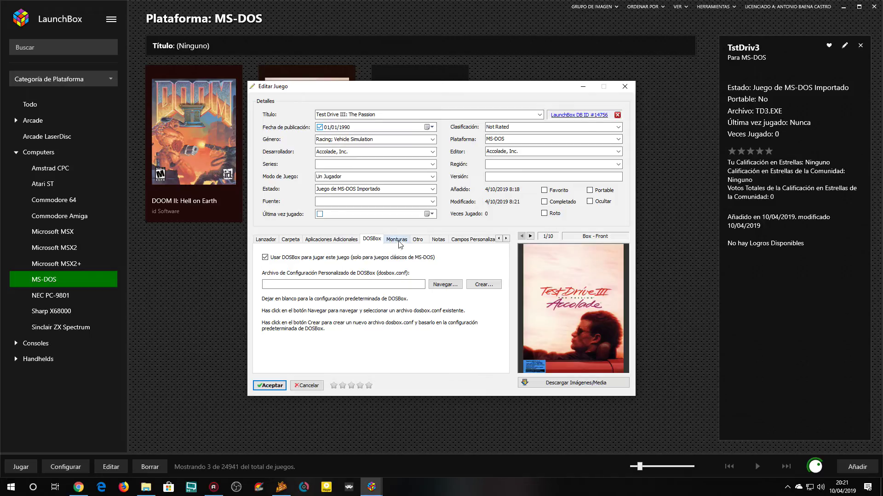
{"action": "left_click", "coordinate": [265, 258]}
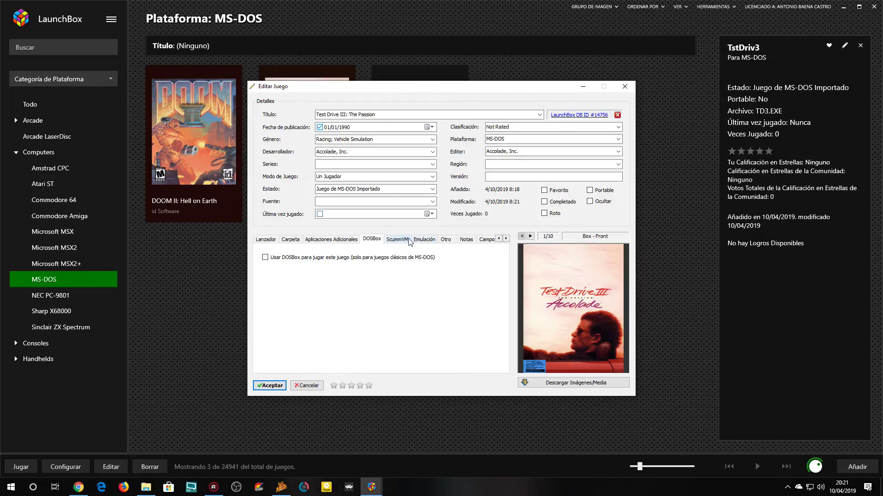
{"action": "left_click", "coordinate": [265, 258]}
{"action": "left_click", "coordinate": [265, 257]}
Set Test Drive III: The Passion to be played with an emulator and choose Retroarch
{"action": "left_click", "coordinate": [424, 239]}
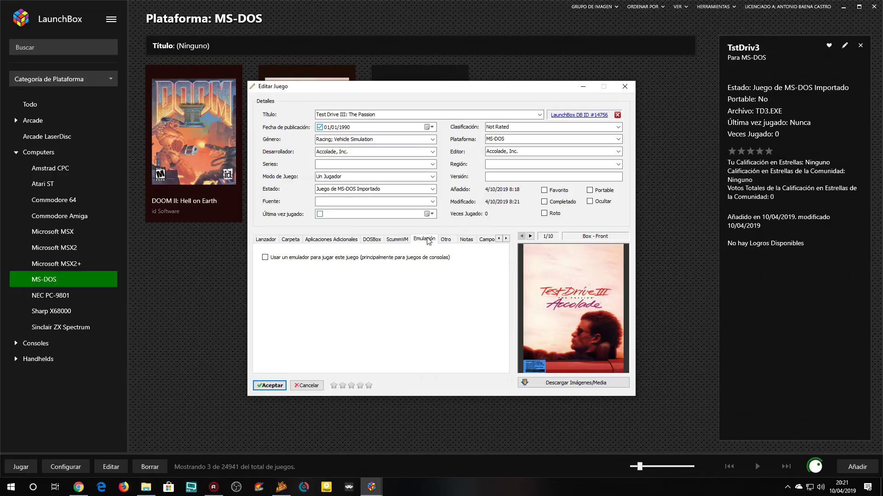
{"action": "left_click", "coordinate": [265, 258]}
{"action": "left_click", "coordinate": [337, 285]}
{"action": "scroll", "coordinate": [339, 354], "scroll_direction": "down", "scroll_amount": 2}
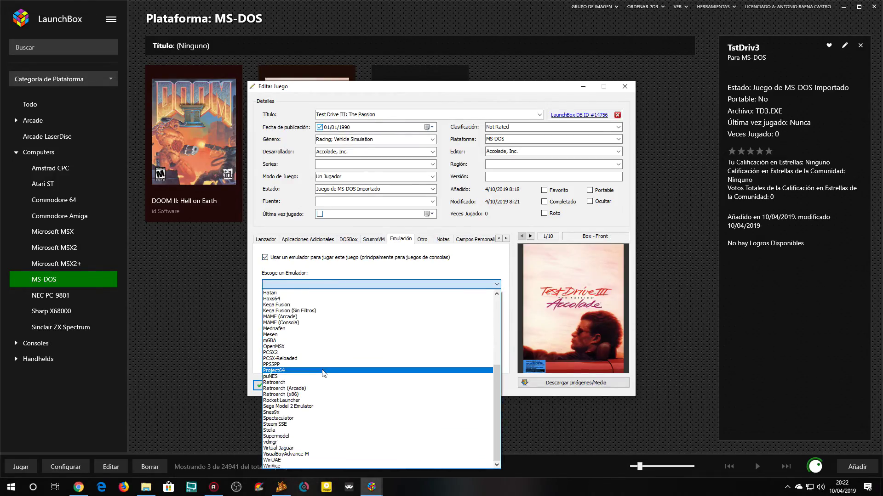
{"action": "left_click", "coordinate": [299, 382]}
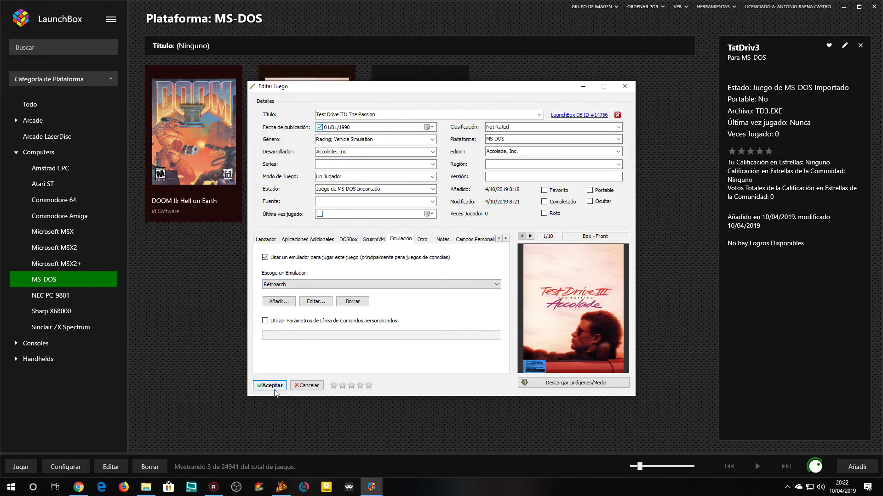
Switch the additional application Setup from DOSBox to the Retroarch emulator and save the game
{"action": "left_click", "coordinate": [304, 245]}
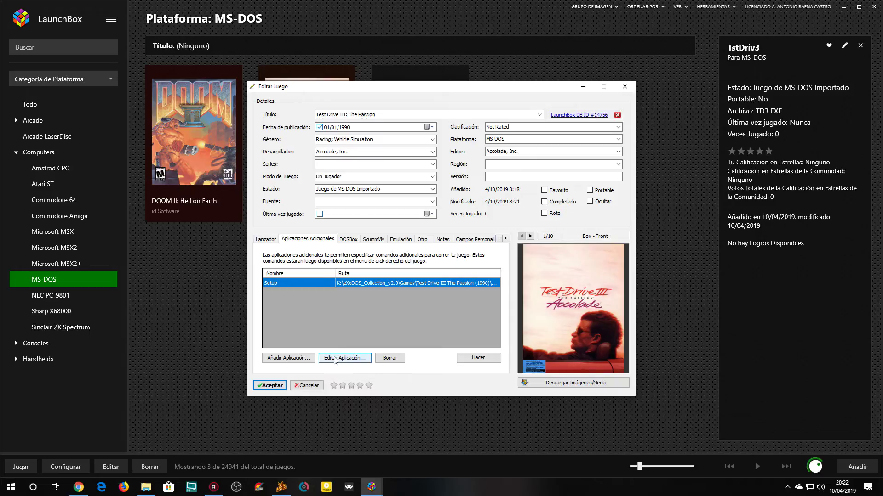
{"action": "double_click", "coordinate": [277, 283]}
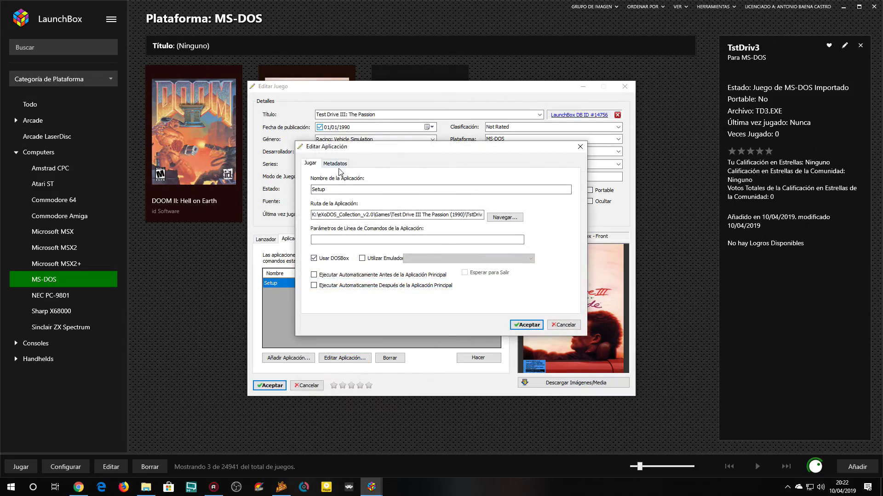
{"action": "left_click", "coordinate": [362, 258]}
{"action": "left_click", "coordinate": [472, 260]}
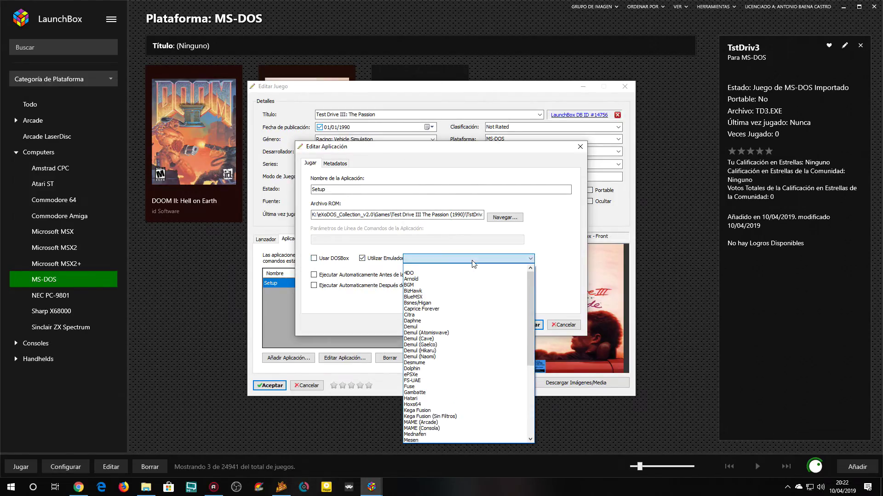
{"action": "scroll", "coordinate": [490, 354], "scroll_direction": "down", "scroll_amount": 5}
{"action": "scroll", "coordinate": [490, 354], "scroll_direction": "down", "scroll_amount": 3}
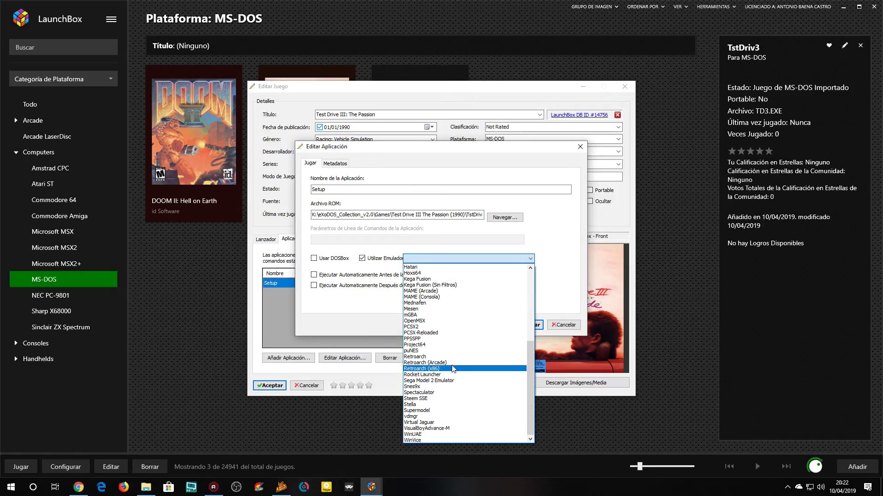
{"action": "left_click", "coordinate": [431, 356]}
{"action": "left_click", "coordinate": [521, 325]}
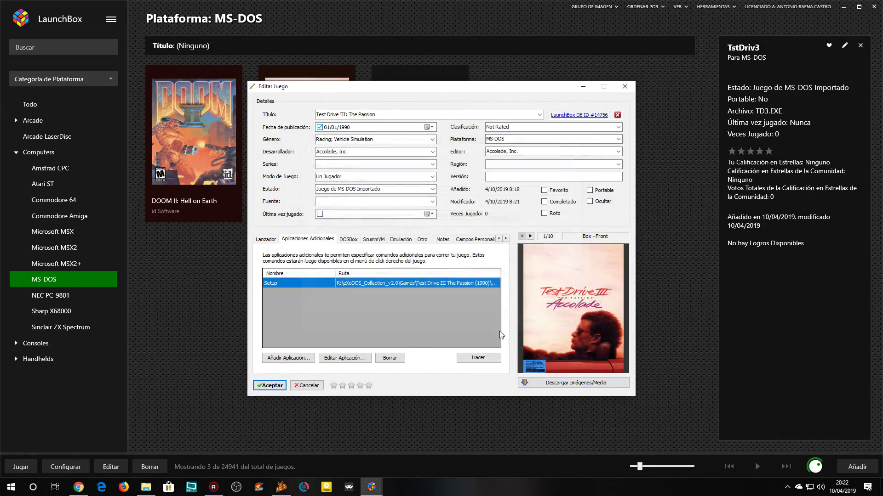
{"action": "left_click", "coordinate": [269, 385]}
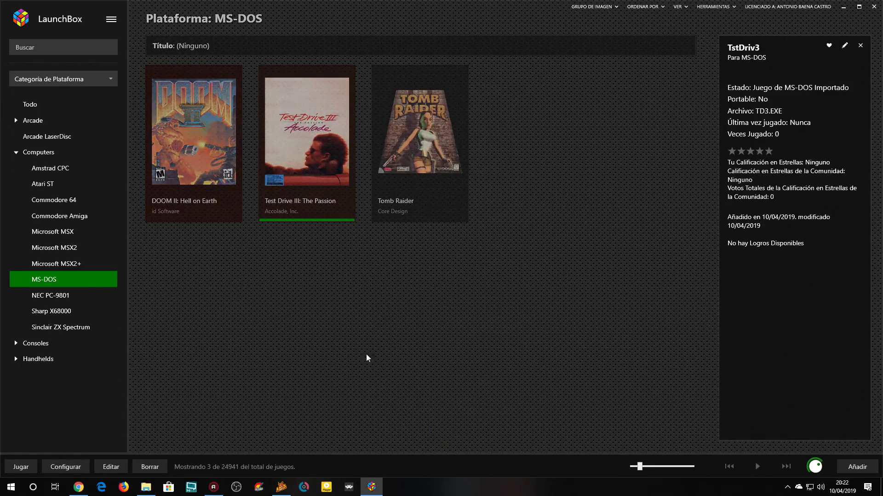
Launch the Setup application of Test Drive III: The Passion and put RetroArch in windowed mode
{"action": "right_click", "coordinate": [323, 133]}
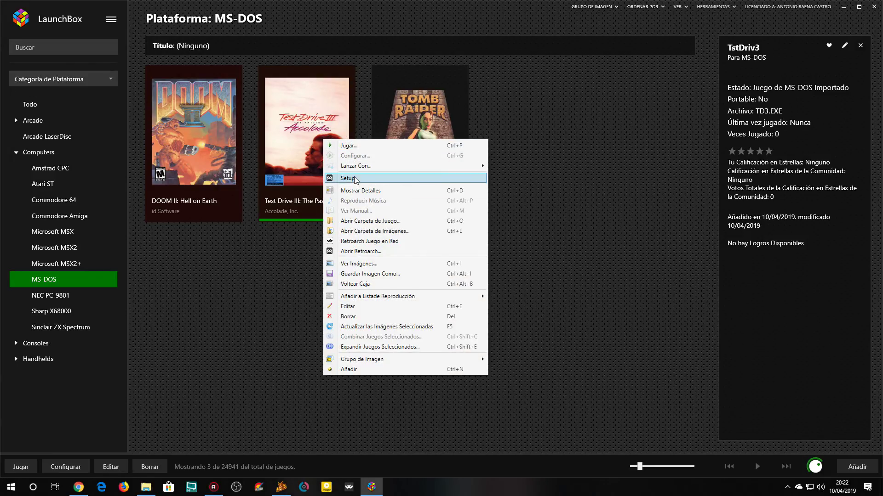
{"action": "left_click", "coordinate": [272, 308]}
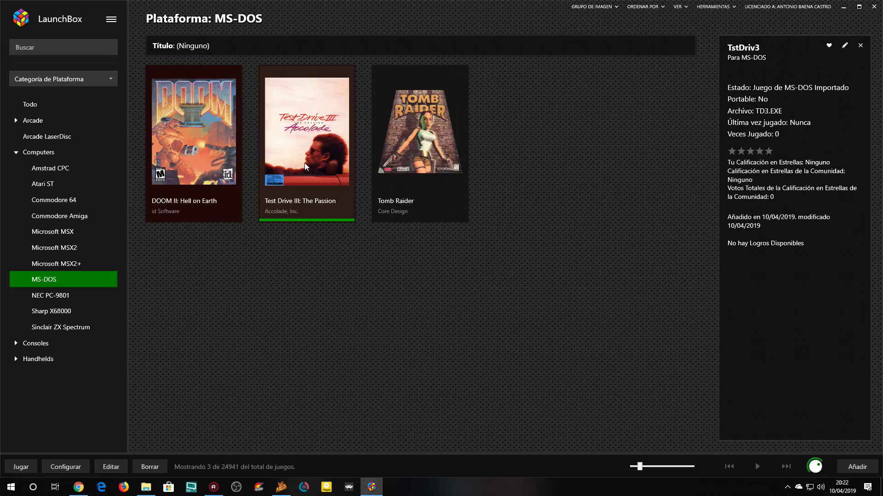
{"action": "right_click", "coordinate": [319, 155]}
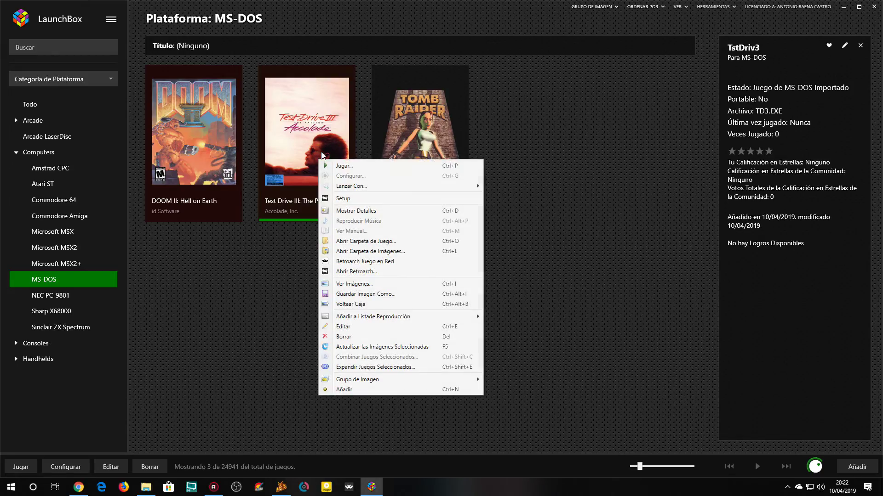
{"action": "left_click", "coordinate": [354, 200]}
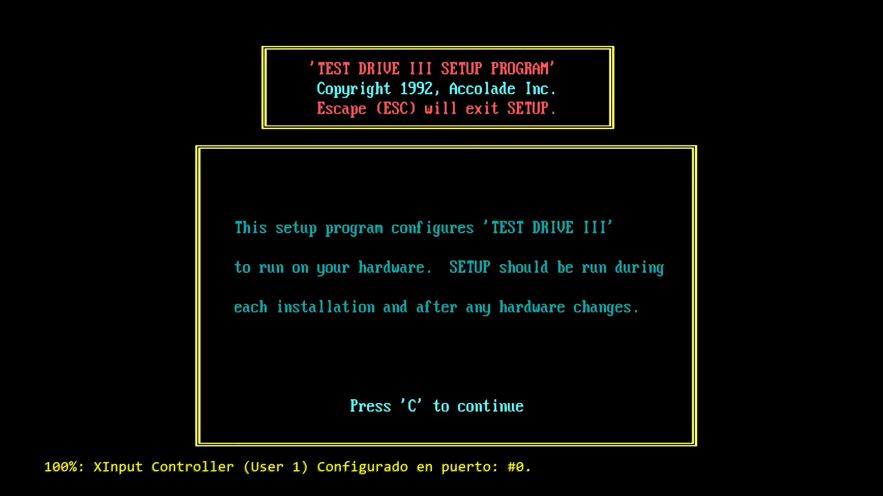
{"action": "key", "text": "alt+Return"}
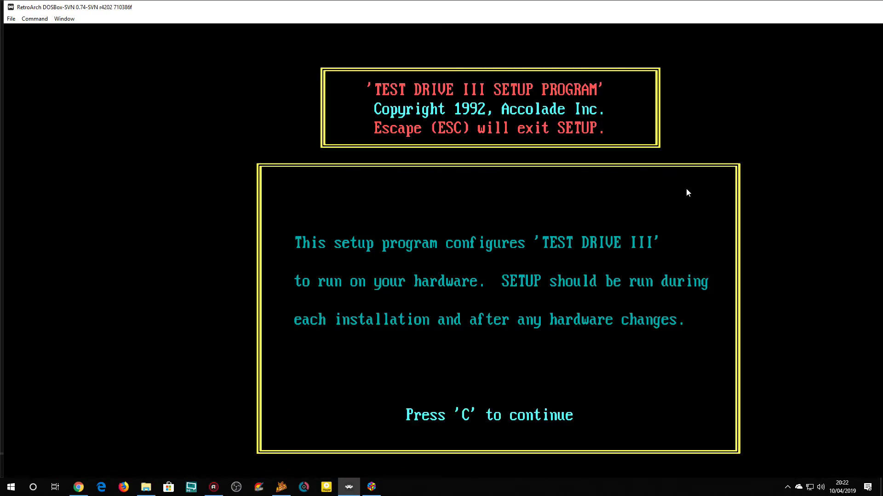
{"action": "key", "text": "alt+Return"}
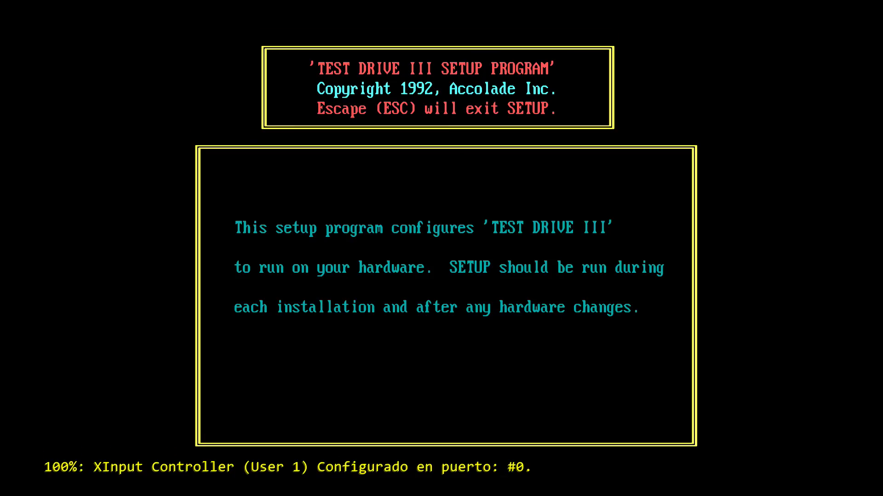
{"action": "key", "text": "alt+Return"}
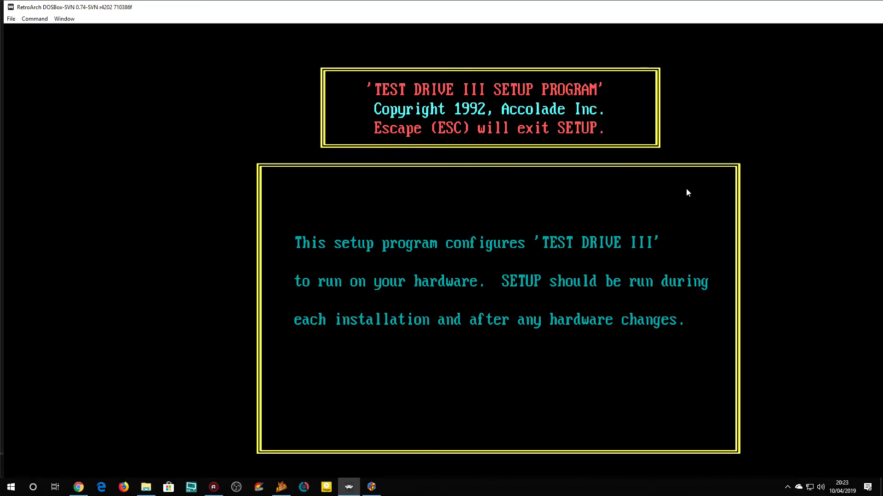
Complete the game's setup with VGA/MCGA 256 colors and Ad Lib or Sound Blaster audio, and exit RetroArch
{"action": "key", "text": "Scroll_Lock"}
{"action": "key", "text": "c"}
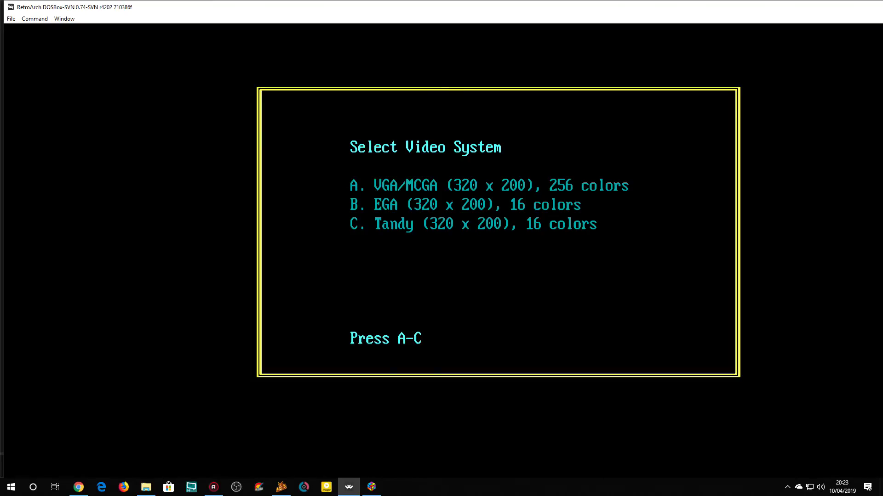
{"action": "key", "text": "a"}
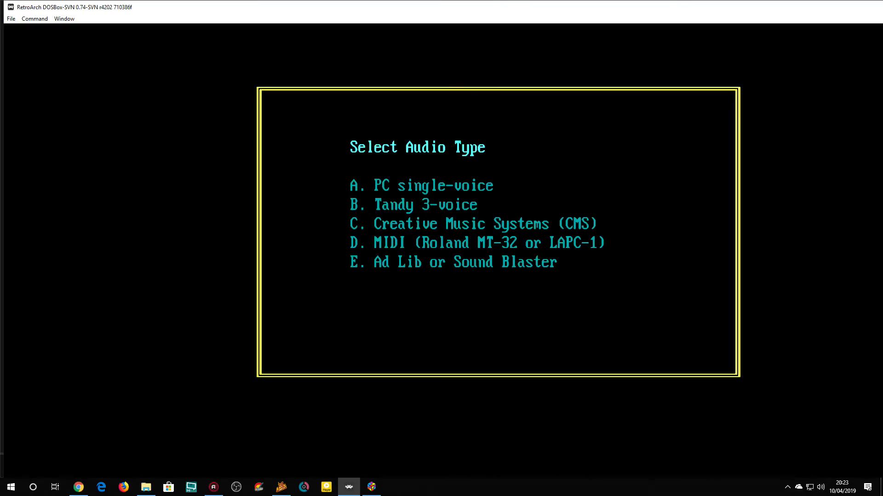
{"action": "key", "text": "e"}
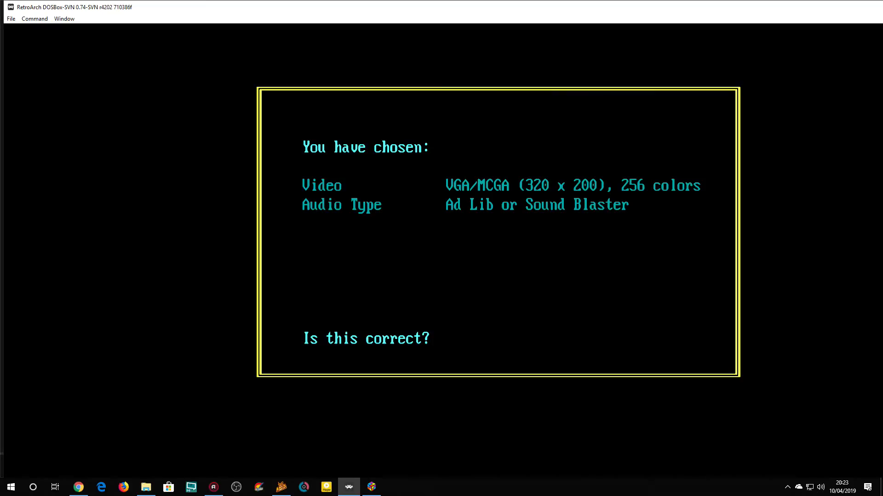
{"action": "key", "text": "y"}
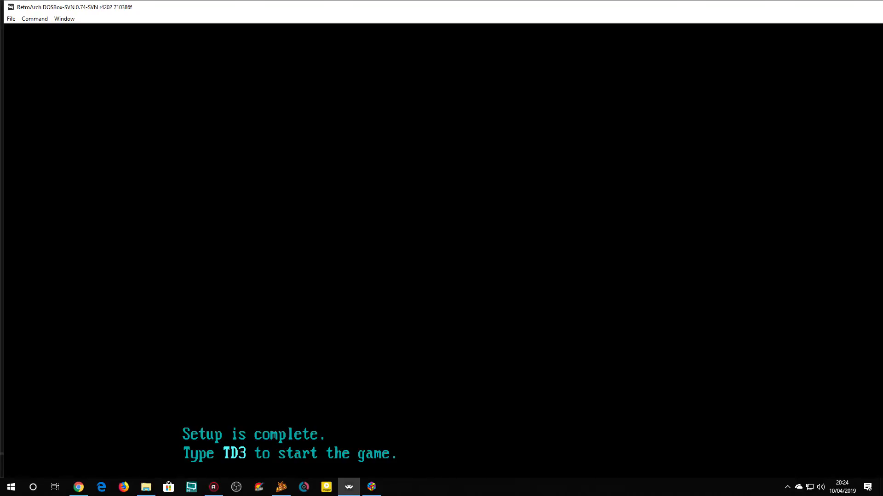
{"action": "key", "text": "Scroll_Lock"}
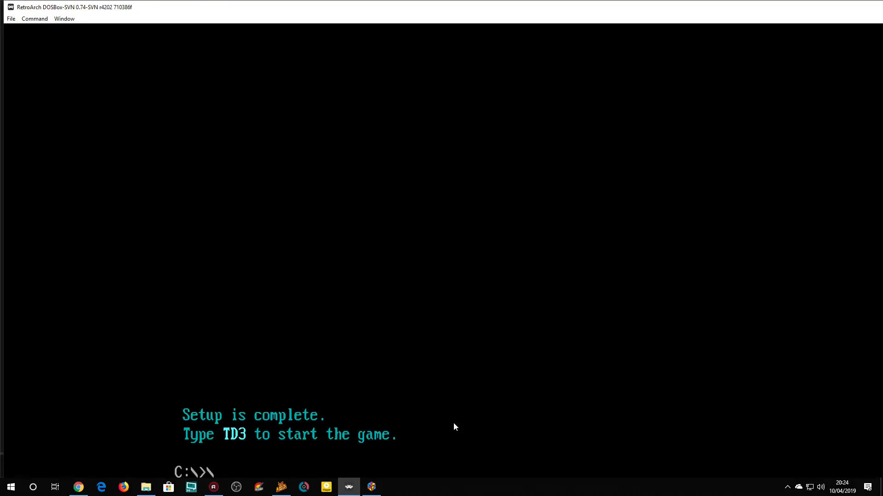
{"action": "key", "text": "Escape"}
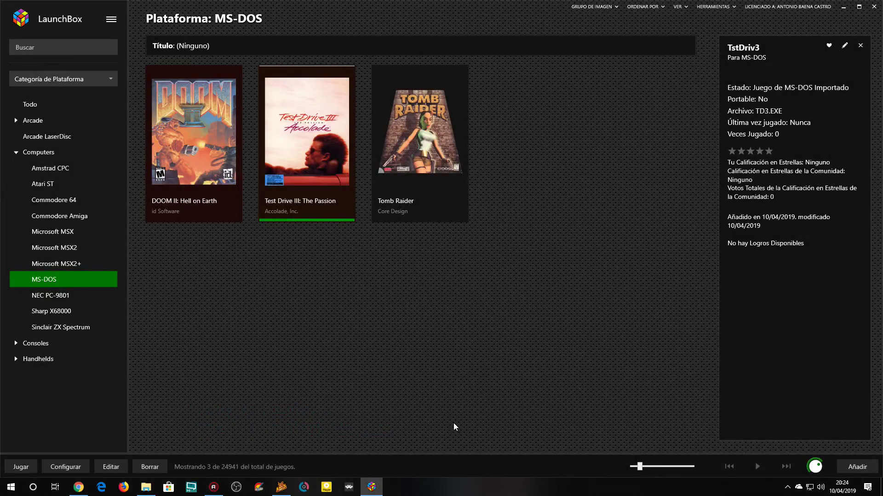
Launch Test Drive III: The Passion and reposition the RetroArch window so the whole game picture fits on screen
{"action": "double_click", "coordinate": [308, 164]}
{"action": "double_click", "coordinate": [316, 173]}
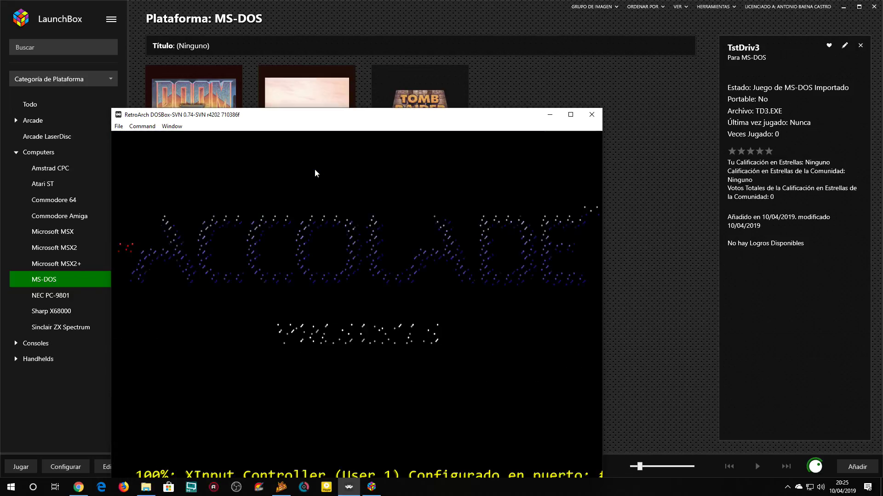
{"action": "left_click_drag", "start_coordinate": [424, 117], "coordinate": [532, 69]}
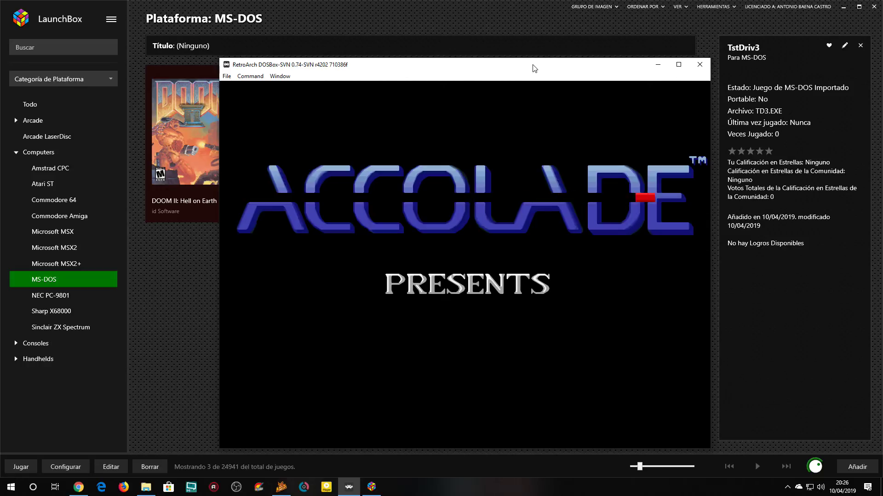
Lower RetroArch's audio volume in repeated steps while the game intro plays
{"action": "key", "text": "KP_Subtract"}
{"action": "key", "text": "KP_Subtract"}
{"action": "key", "text": "KP_Subtract"}
{"action": "key", "text": "KP_Subtract"}
{"action": "key", "text": "KP_Subtract"}
{"action": "key", "text": "KP_Subtract"}
{"action": "key", "text": "KP_Subtract"}
{"action": "key", "text": "KP_Subtract"}
{"action": "key", "text": "KP_Subtract"}
{"action": "key", "text": "KP_Subtract"}
{"action": "key", "text": "KP_Subtract"}
{"action": "key", "text": "KP_Subtract"}
{"action": "key", "text": "KP_Subtract"}
{"action": "key", "text": "KP_Subtract"}
{"action": "key", "text": "KP_Subtract"}
{"action": "key", "text": "KP_Subtract"}
{"action": "key", "text": "KP_Subtract"}
{"action": "key", "text": "KP_Subtract"}
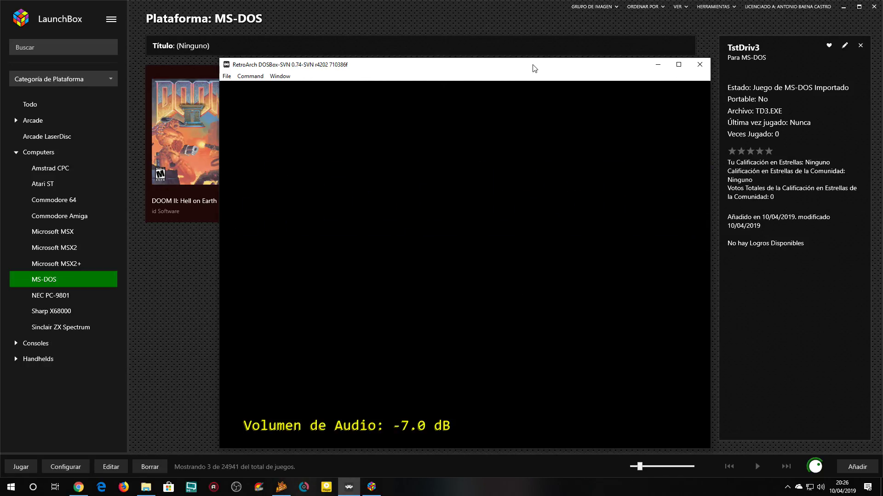
{"action": "key", "text": "KP_Subtract"}
{"action": "key", "text": "KP_Subtract"}
{"action": "key", "text": "KP_Subtract"}
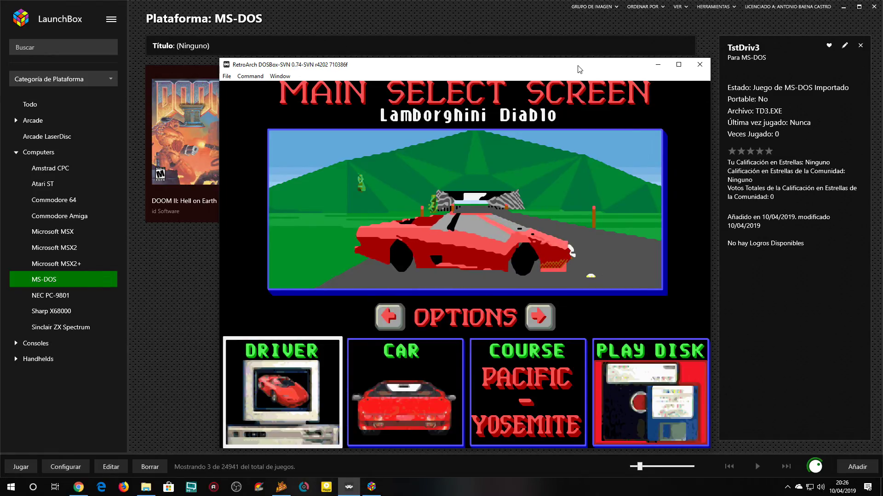
Minimize LaunchBox behind the game, move the selection to Course and turn on RetroArch's game focus
{"action": "left_click", "coordinate": [844, 7]}
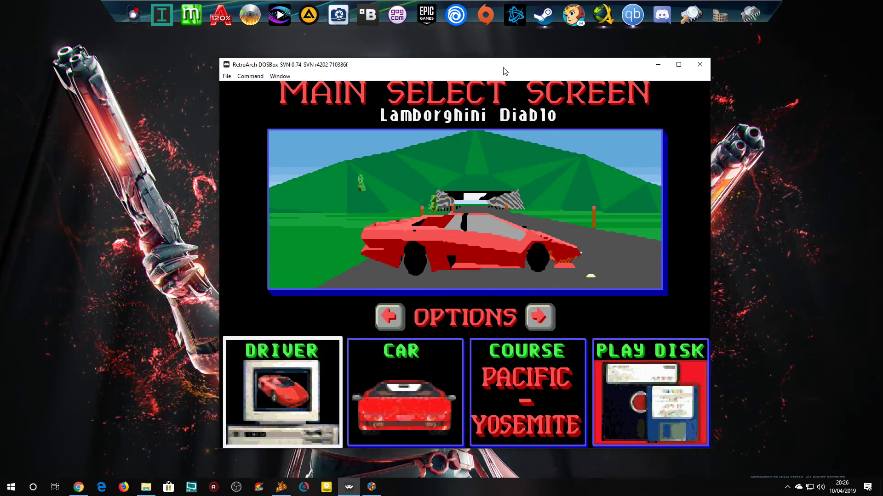
{"action": "key", "text": "Right"}
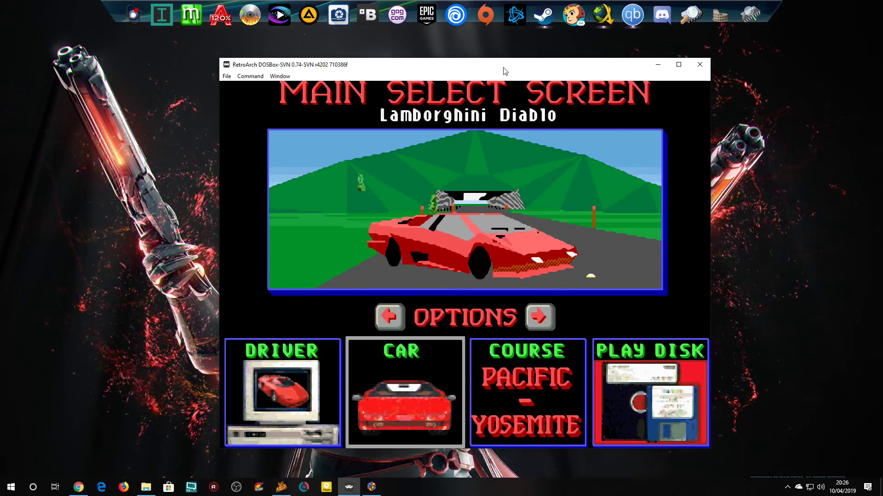
{"action": "key", "text": "Right"}
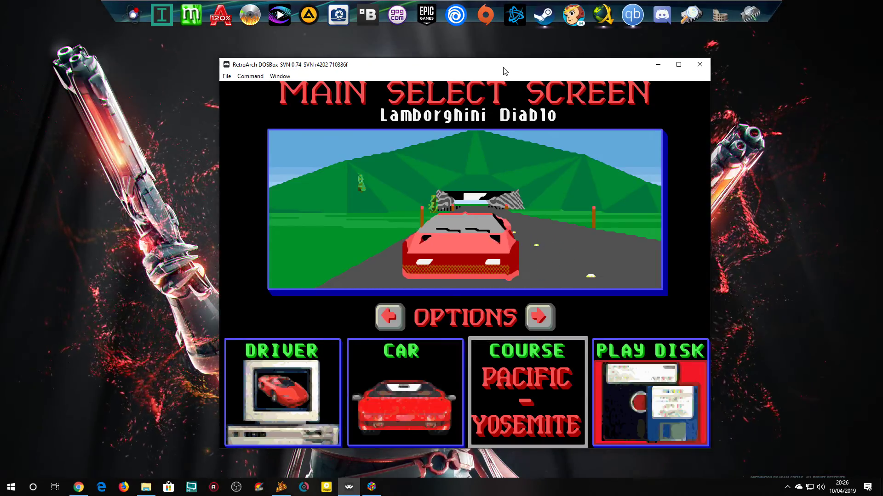
{"action": "key", "text": "Scroll_Lock"}
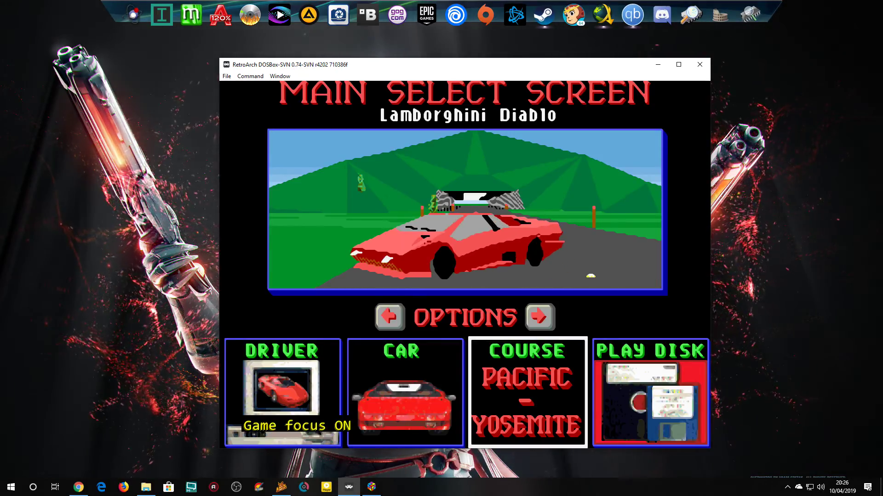
Try Play Disk on the main select screen and move the selection to the Lamborghini Diablo preview
{"action": "key", "text": "Right"}
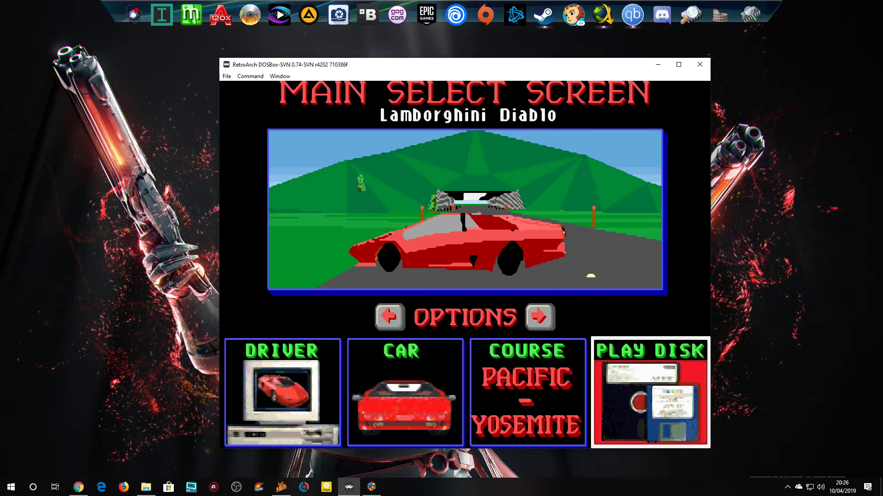
{"action": "key", "text": "Return"}
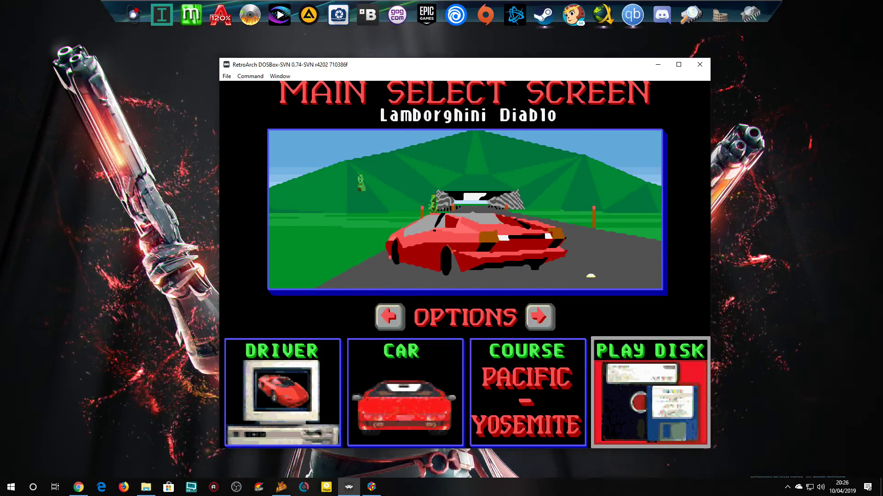
{"action": "key", "text": "Left"}
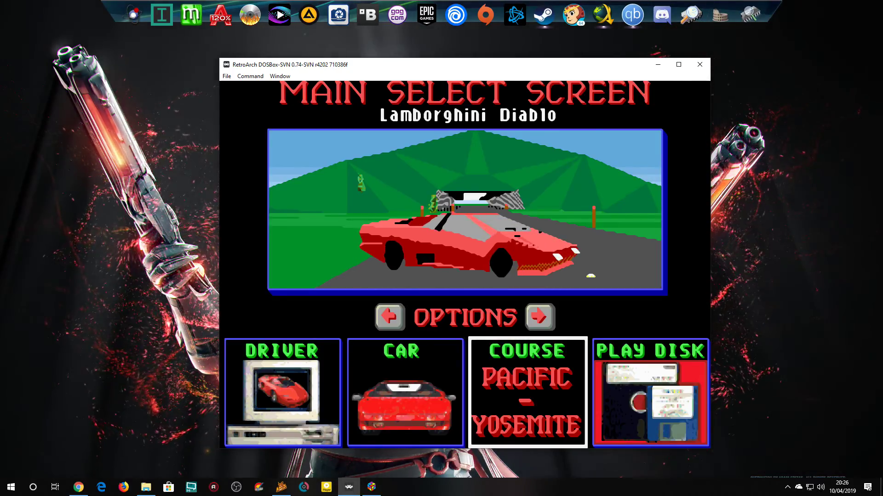
{"action": "key", "text": "Left"}
{"action": "key", "text": "Right"}
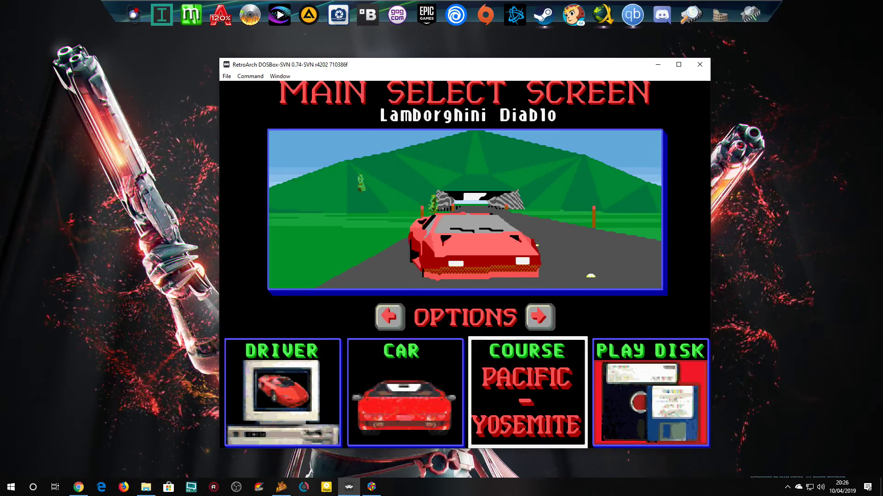
{"action": "key", "text": "Up"}
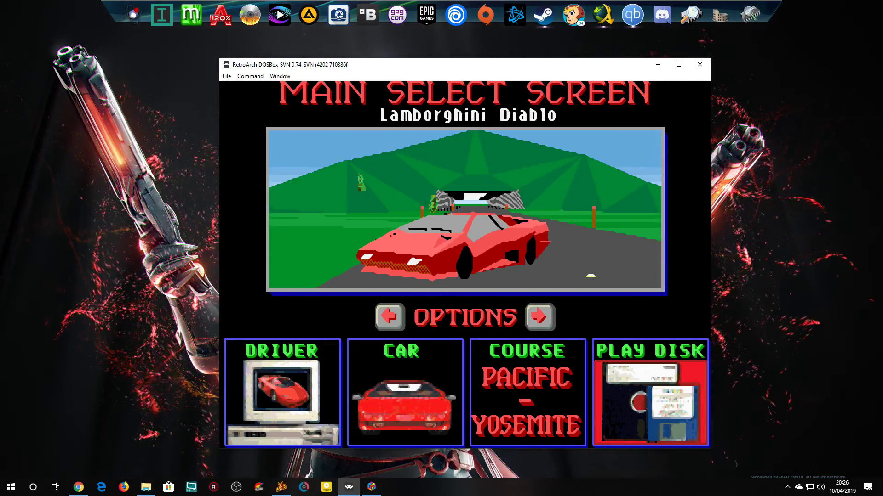
Open the course selection, browse through the available courses and choose Pacific - Yosemite
{"action": "key", "text": "Down"}
{"action": "key", "text": "Right"}
{"action": "key", "text": "Right"}
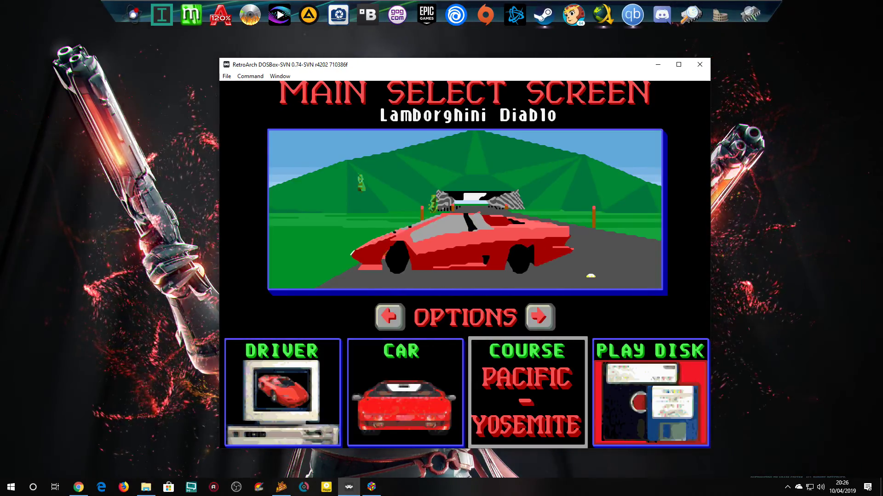
{"action": "key", "text": "Return"}
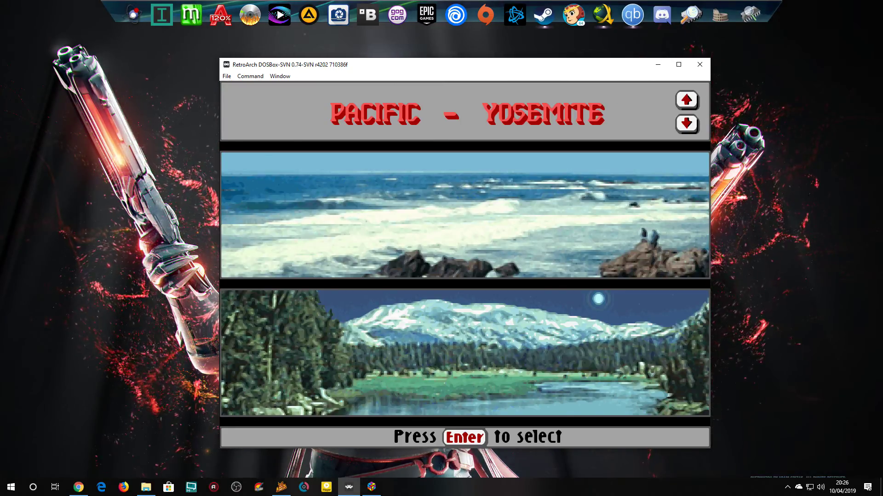
{"action": "key", "text": "Down"}
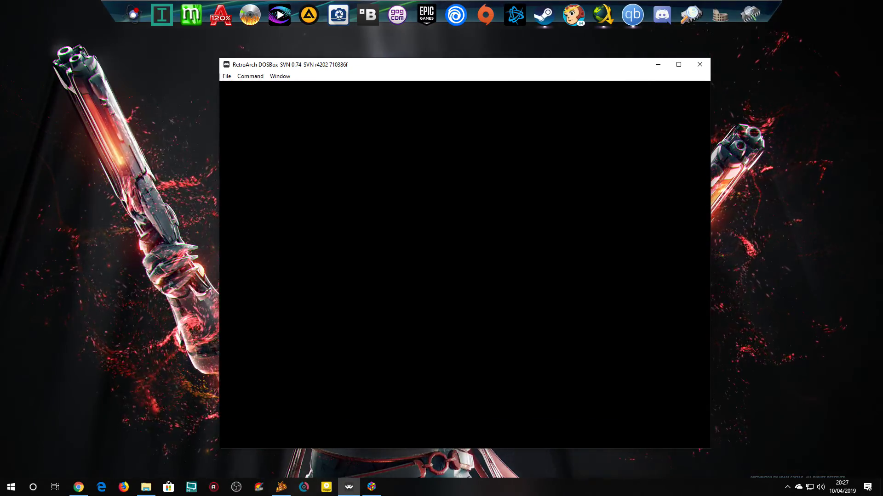
{"action": "key", "text": "Down"}
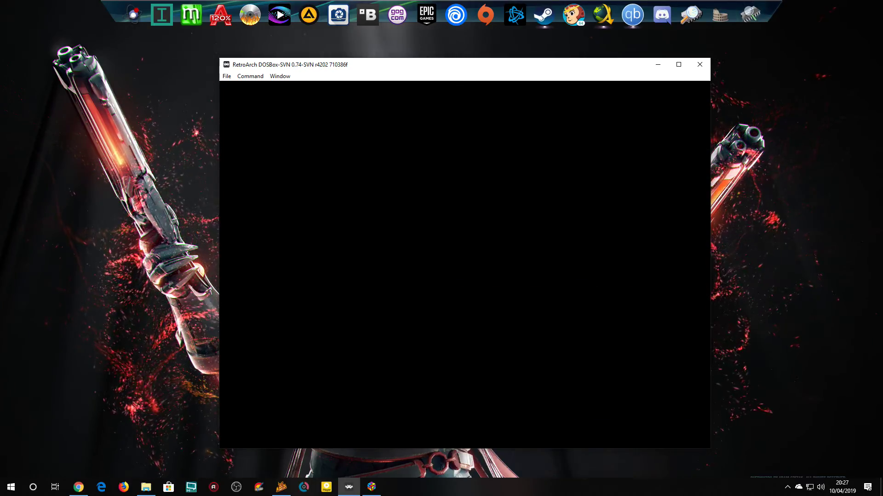
{"action": "key", "text": "Down"}
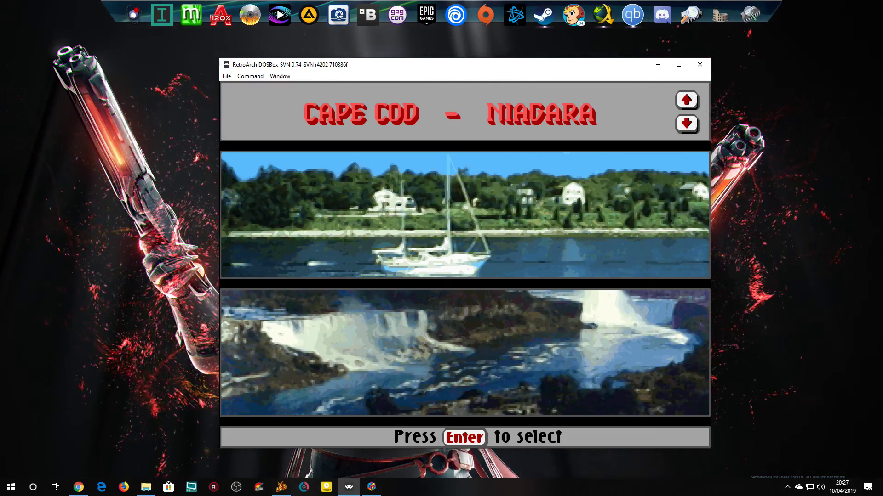
{"action": "key", "text": "Down"}
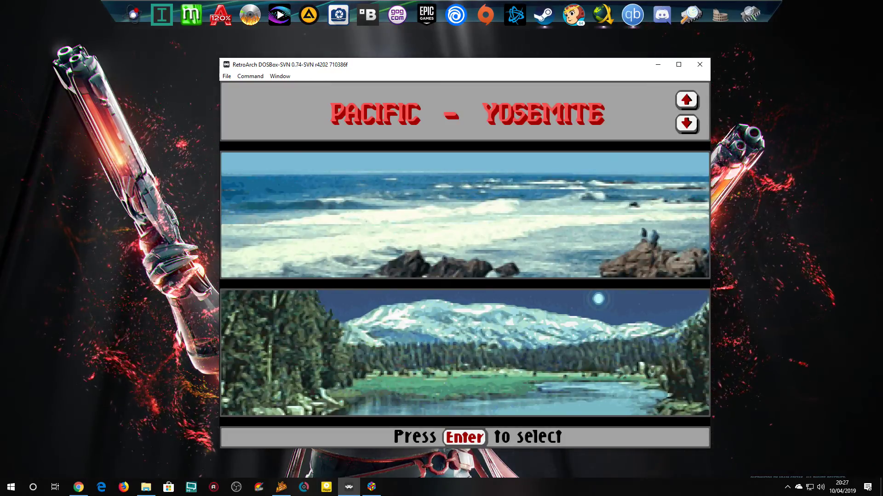
{"action": "key", "text": "Return"}
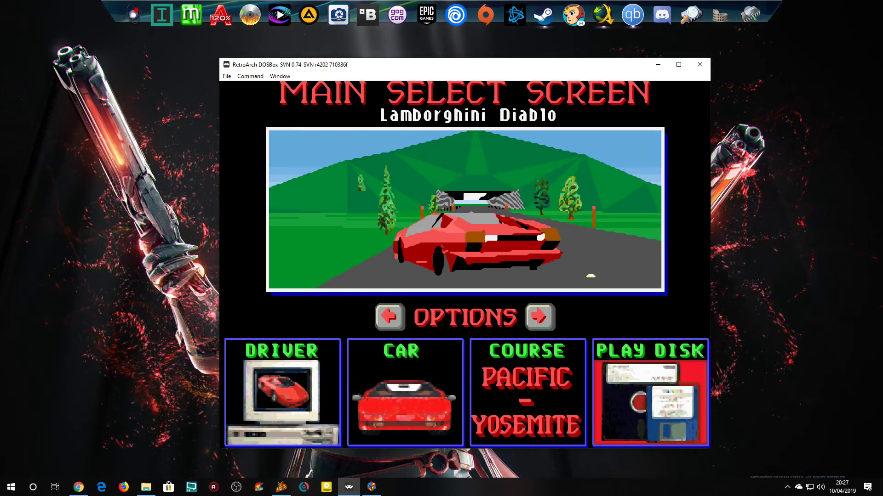
Open the car selection and browse from the Lamborghini Diablo past the Pininfarina Mythos to the Acura NSX
{"action": "key", "text": "Down"}
{"action": "key", "text": "Right"}
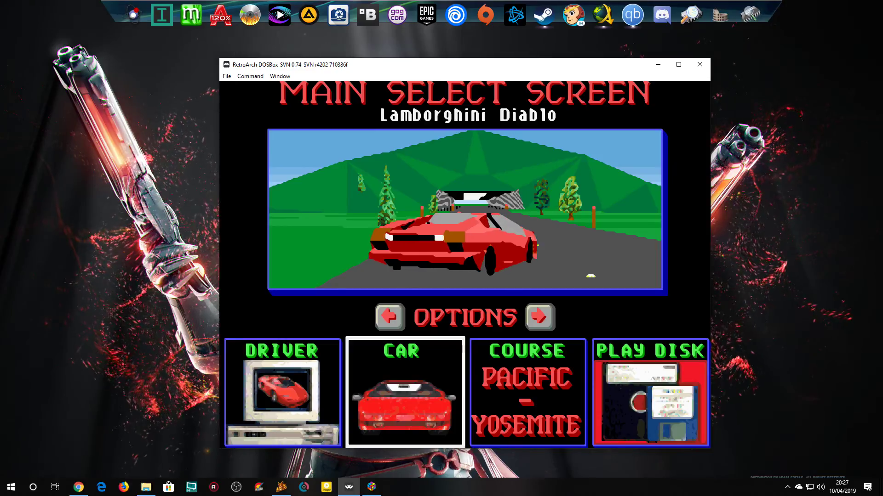
{"action": "key", "text": "Return"}
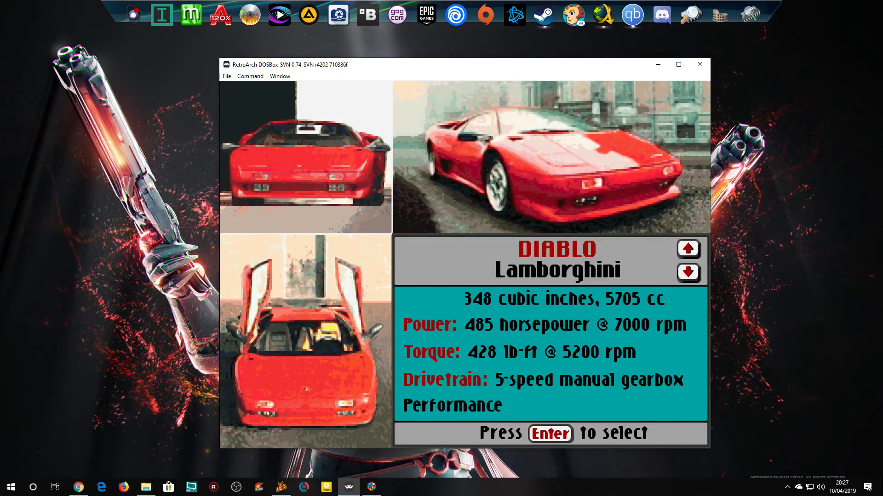
{"action": "key", "text": "Down"}
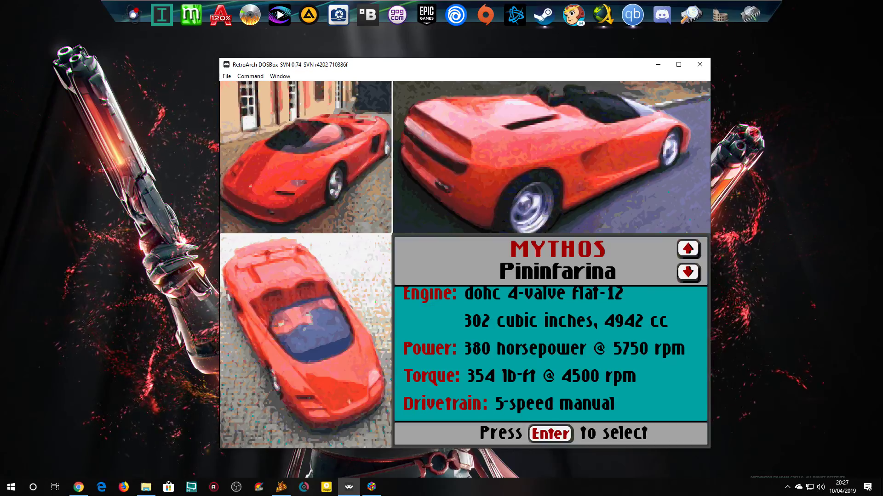
{"action": "key", "text": "Down"}
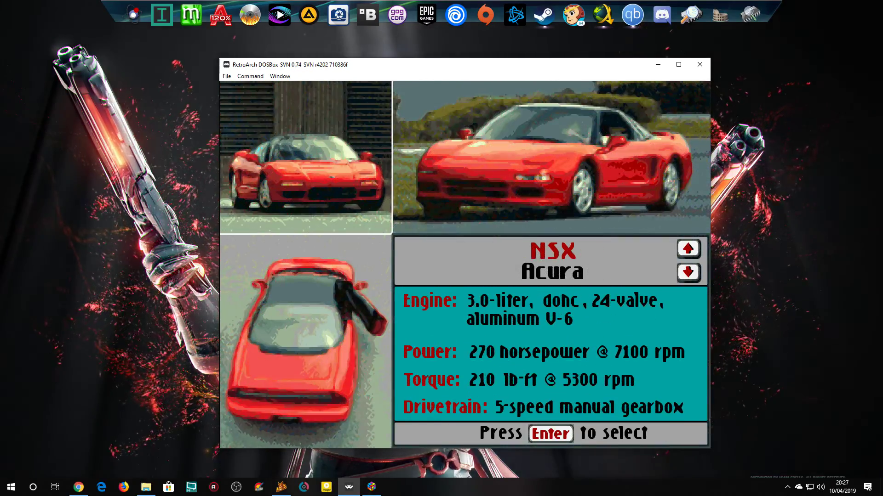